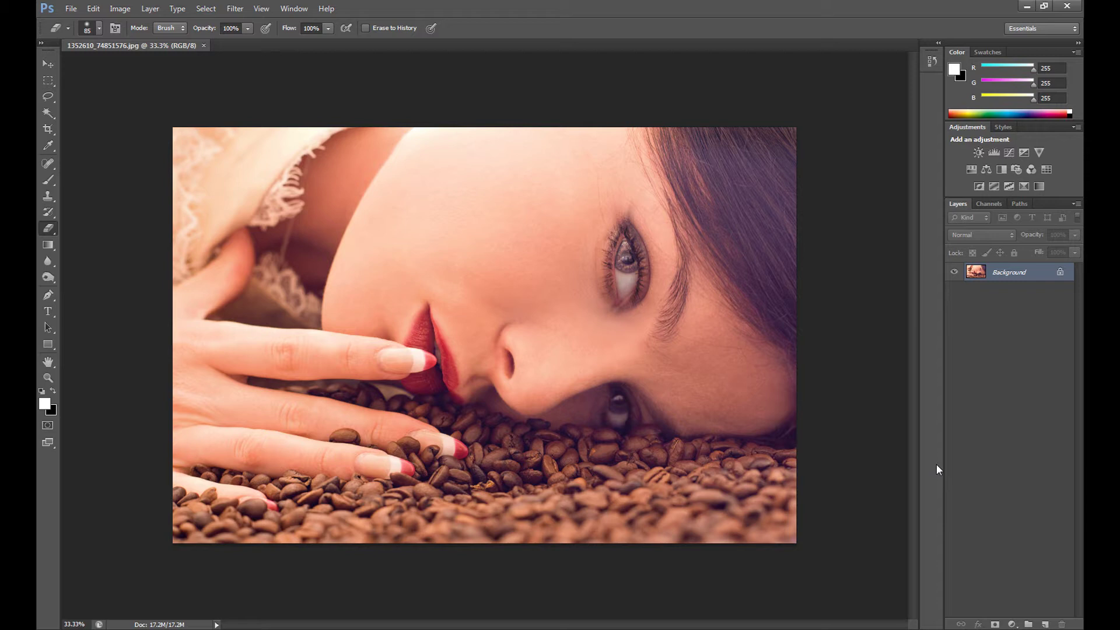
# Step: Duplicate the Background layer and desaturate the copy
pyautogui.rightClick(996, 280)
pyautogui.click(979, 304)
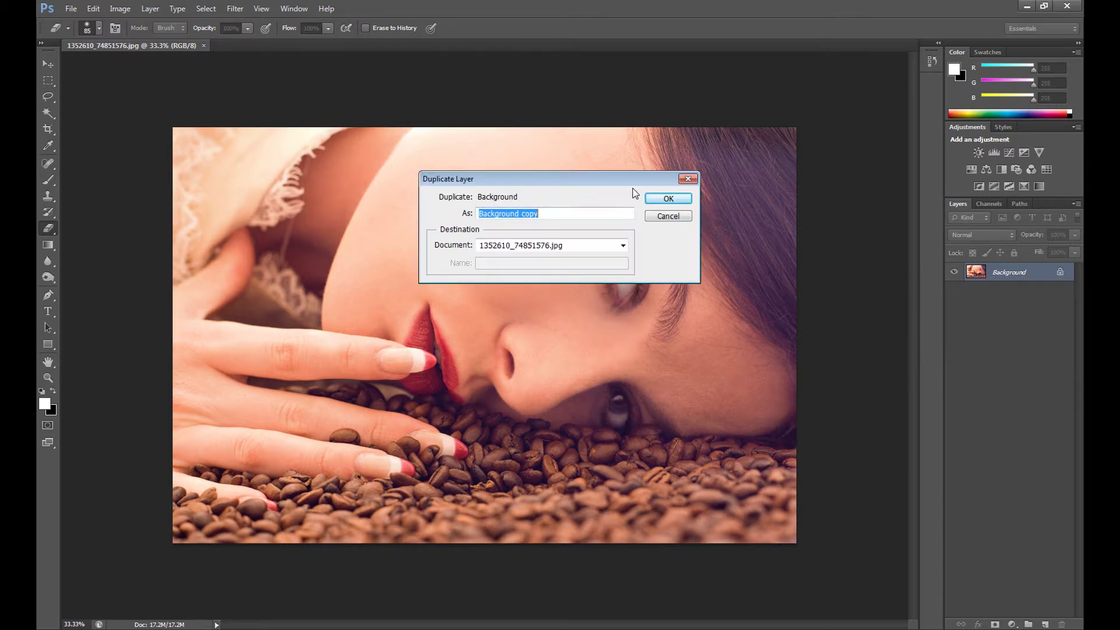
pyautogui.click(664, 197)
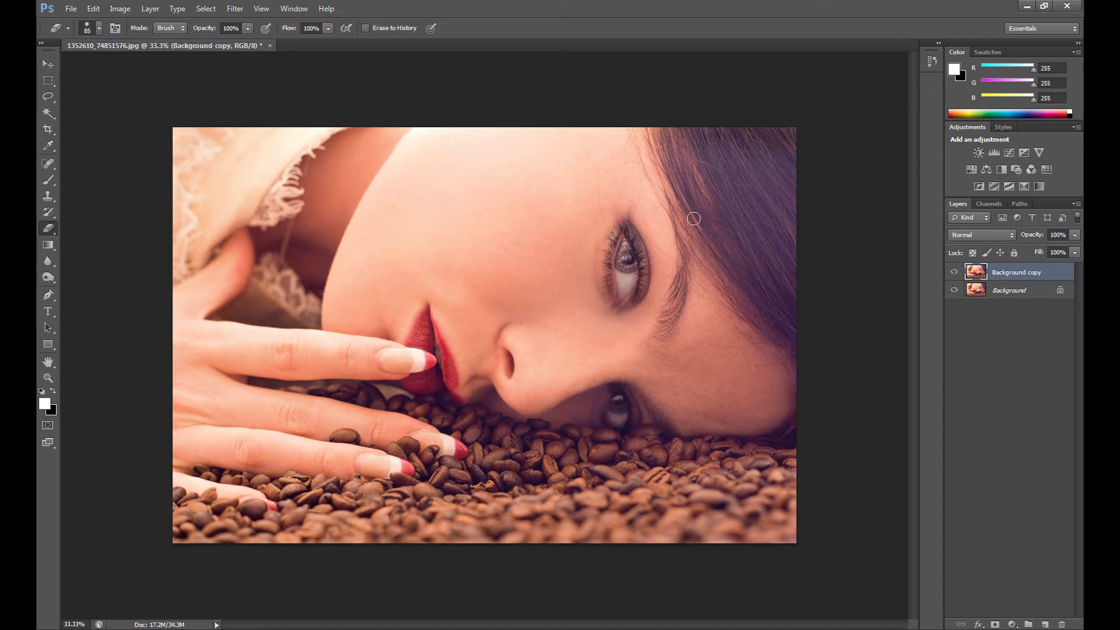
pyautogui.click(121, 9)
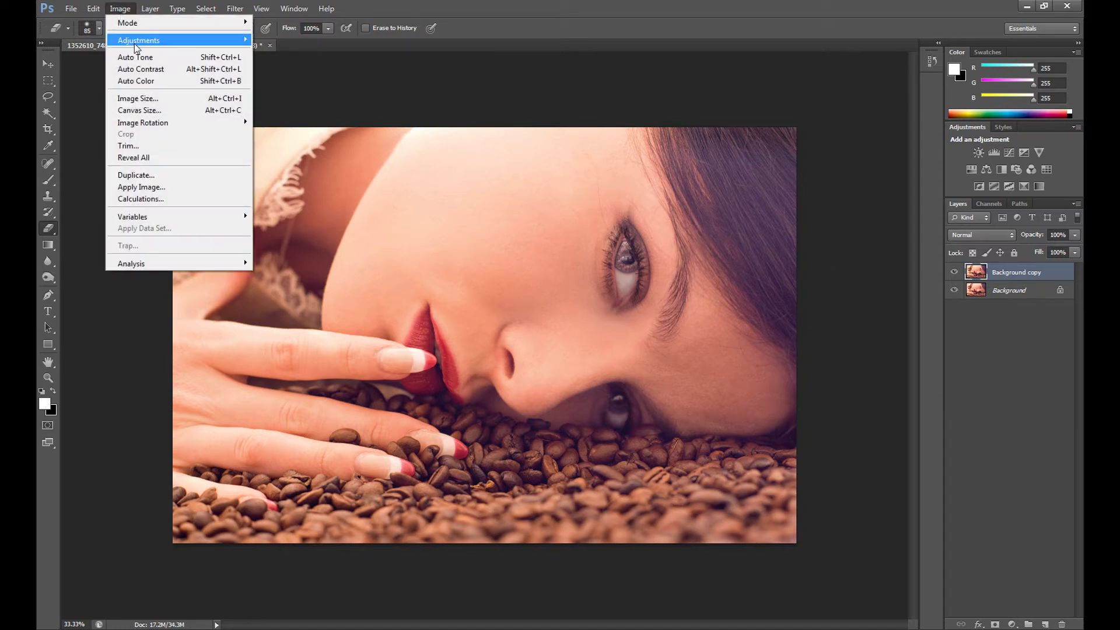
pyautogui.moveTo(136, 44)
pyautogui.click(289, 286)
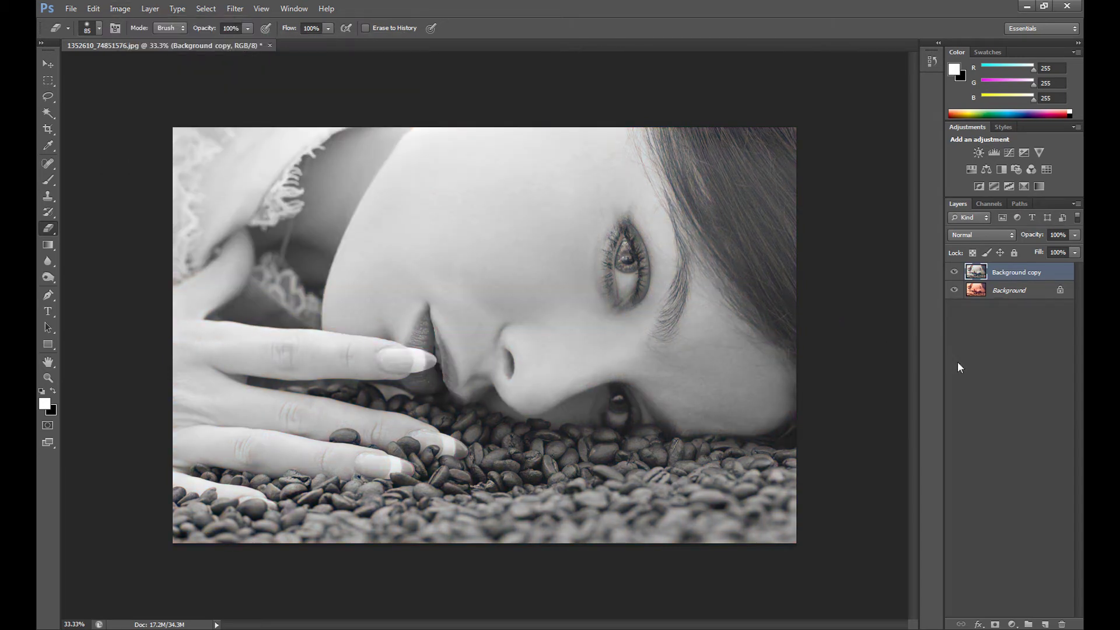
# Step: Set the Background copy layer's blend mode to Screen and its opacity to 30%
pyautogui.click(993, 236)
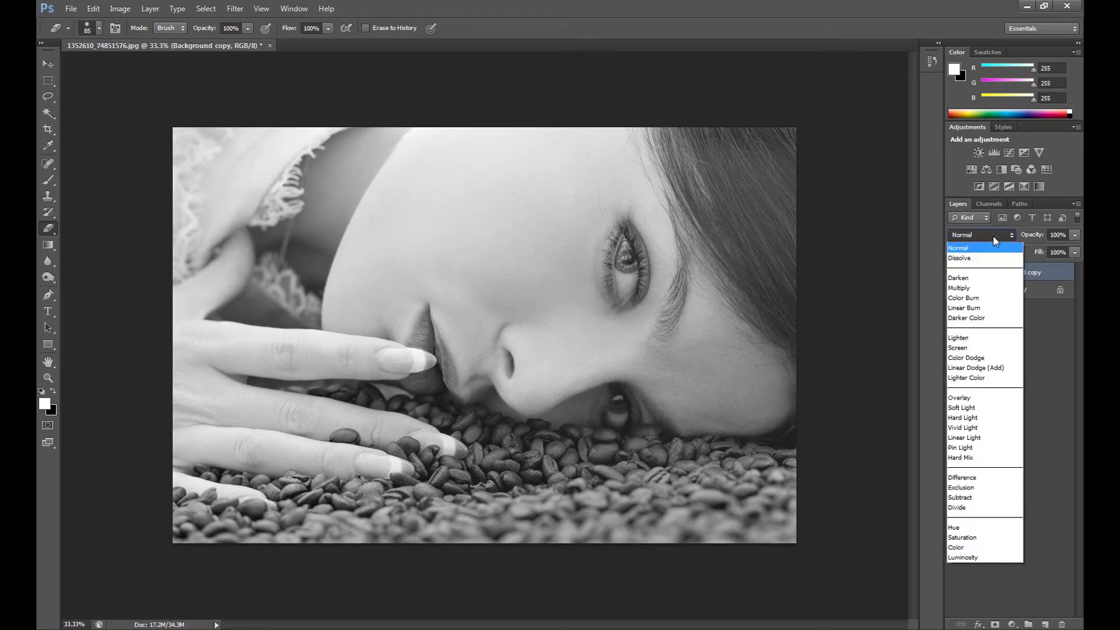
pyautogui.click(983, 348)
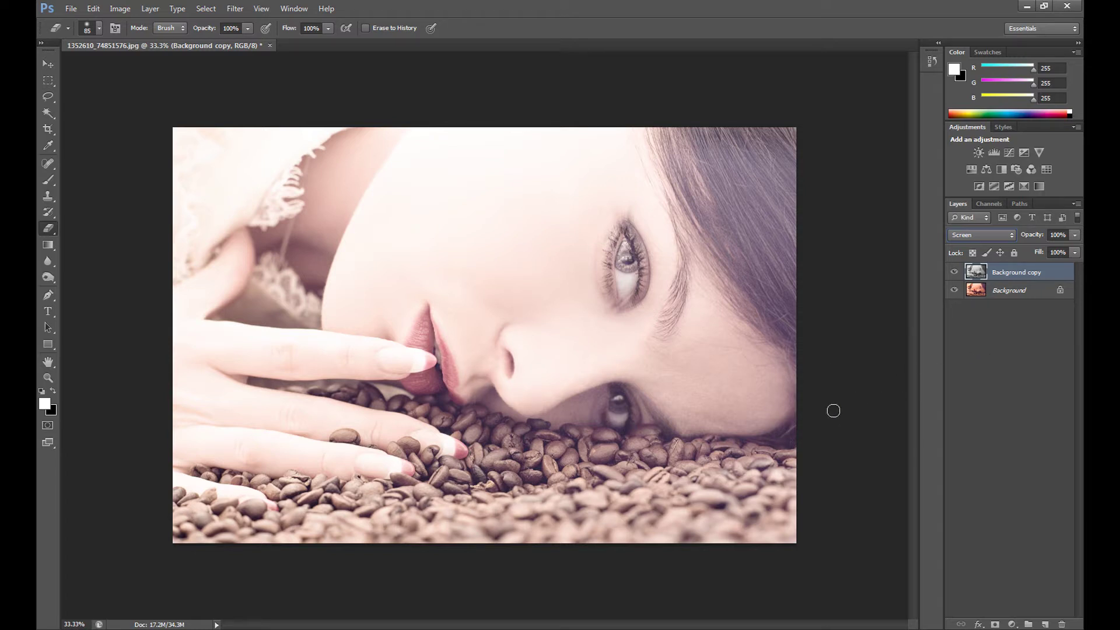
pyautogui.click(1075, 236)
pyautogui.moveTo(1039, 252); pyautogui.dragTo(1035, 249)
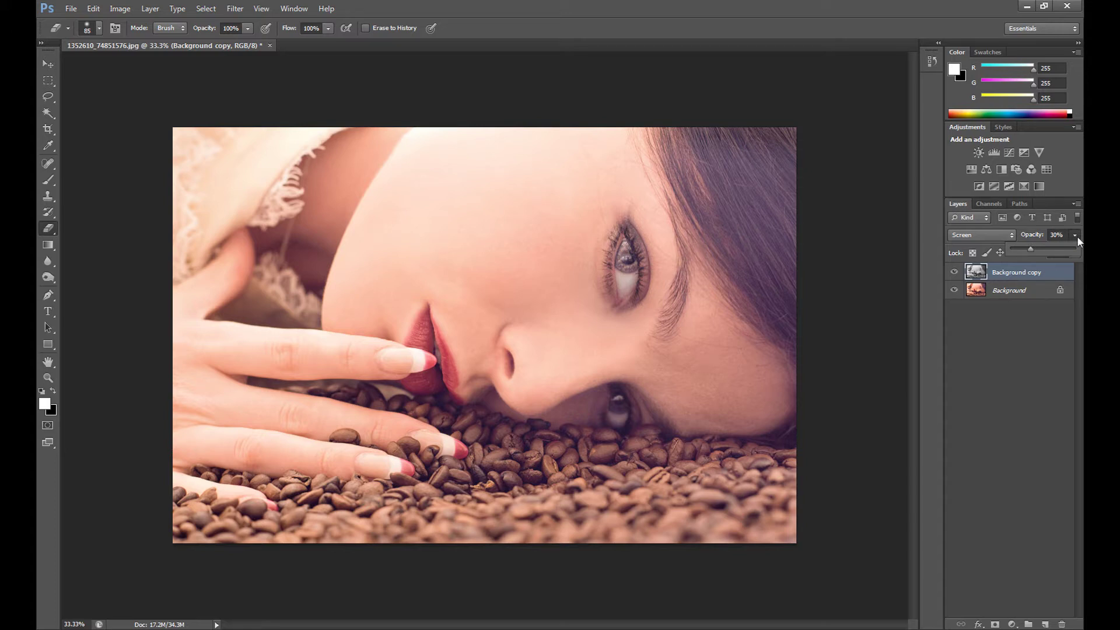
pyautogui.click(1076, 235)
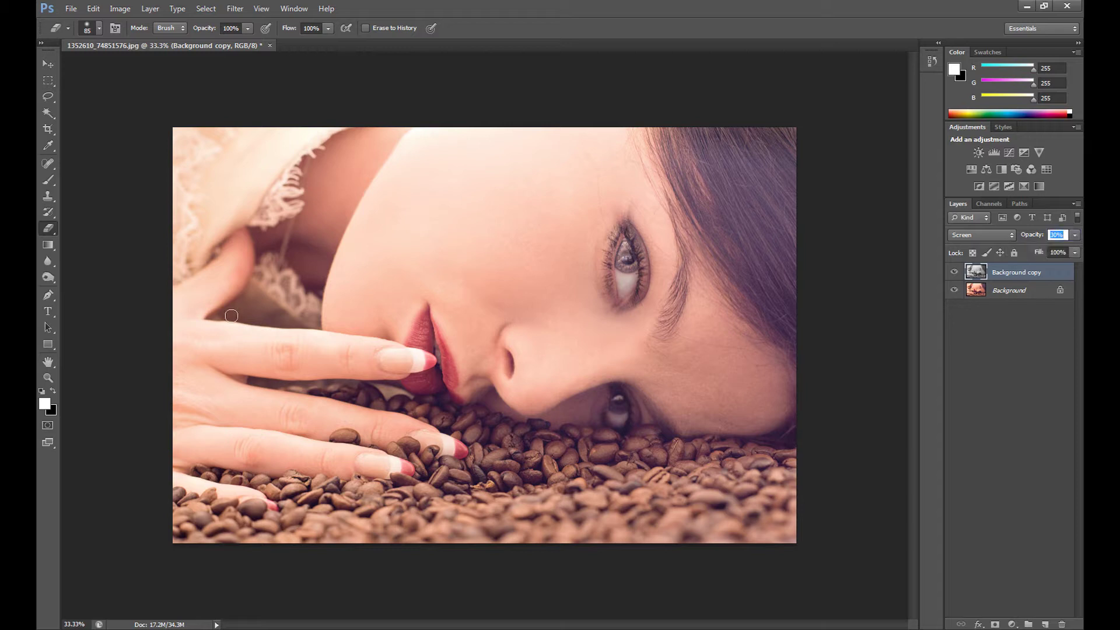
# Step: Enlarge the soft Eraser brush and erase the Background copy over the coffee beans along the photo's lower edge
pyautogui.press('z')
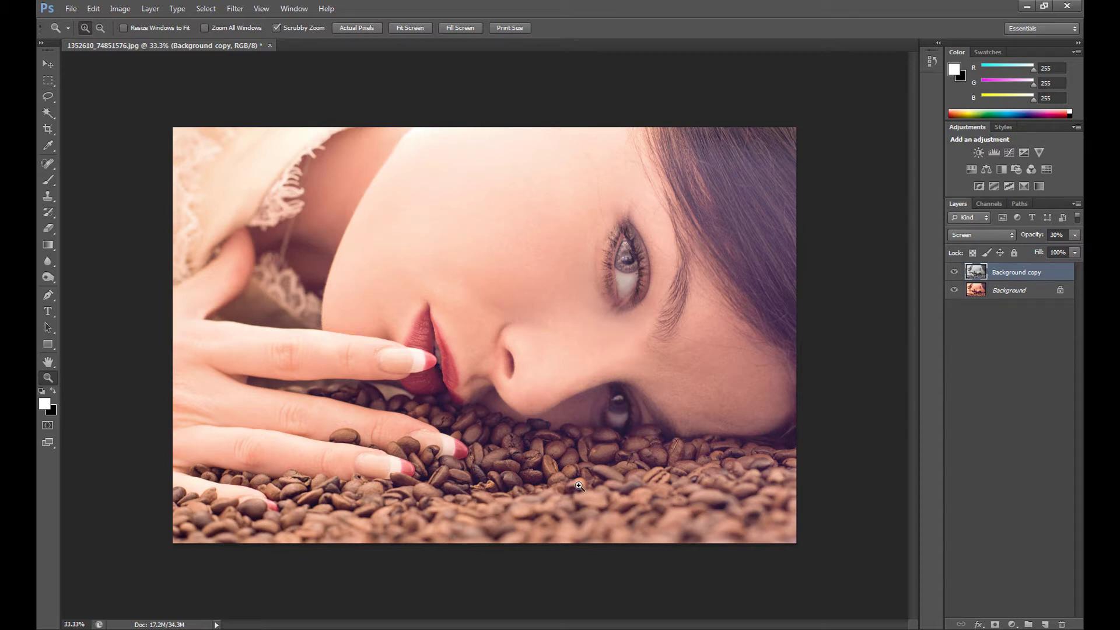
pyautogui.click(49, 232)
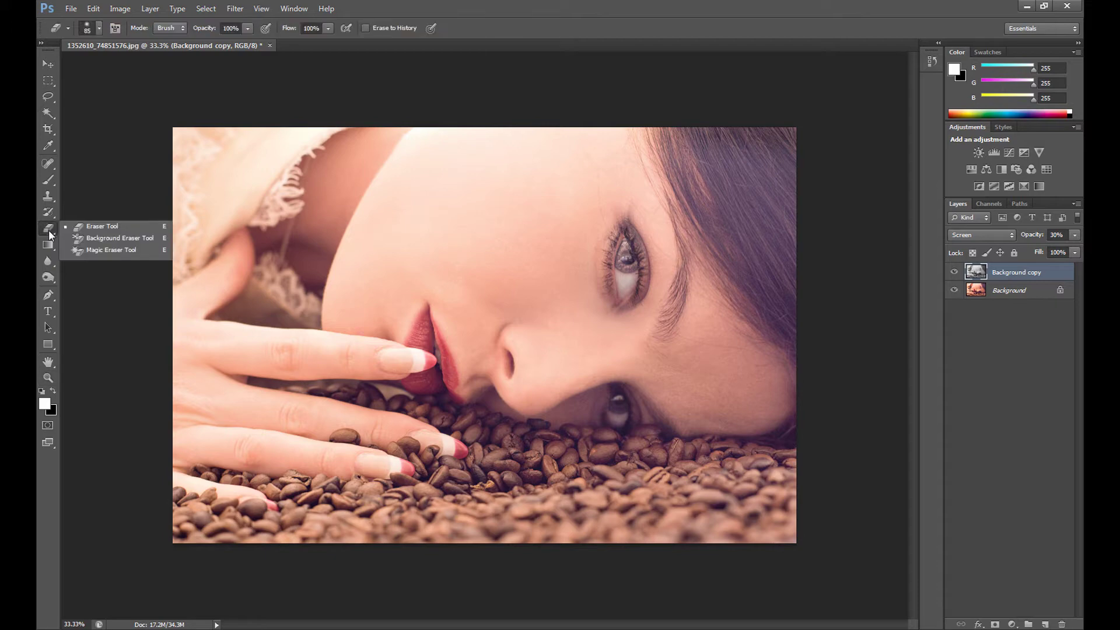
pyautogui.click(106, 228)
pyautogui.click(49, 378)
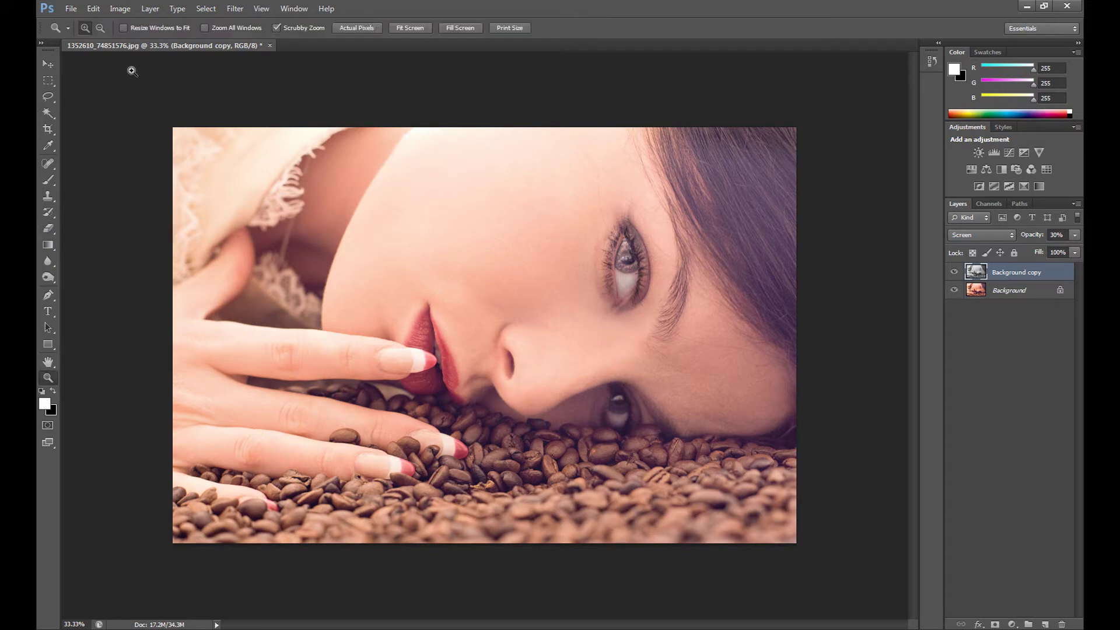
pyautogui.click(226, 499)
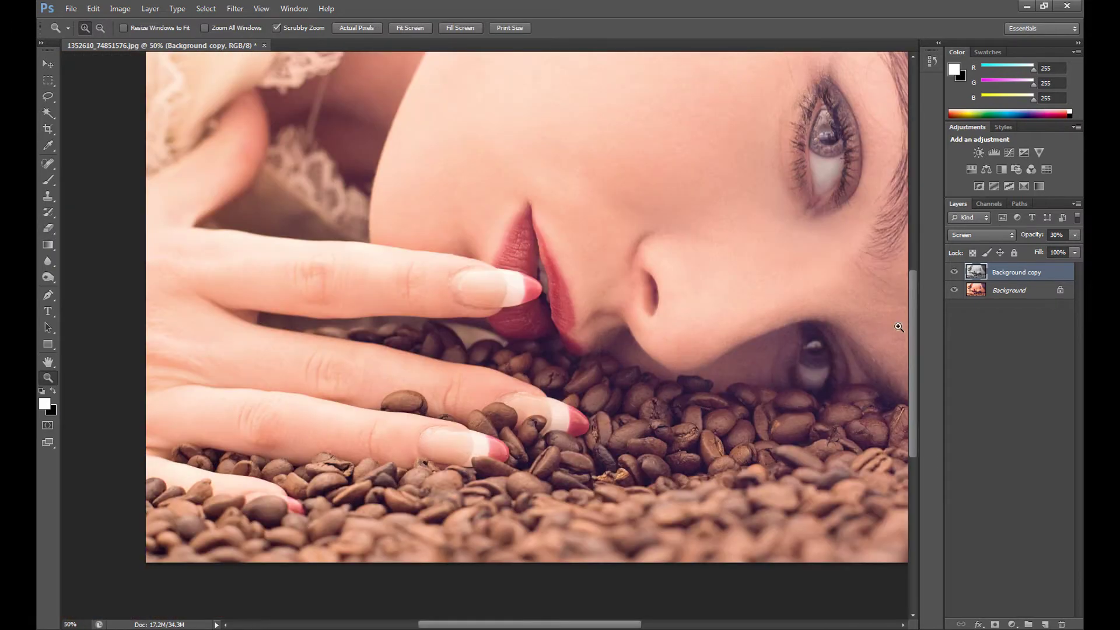
pyautogui.click(48, 228)
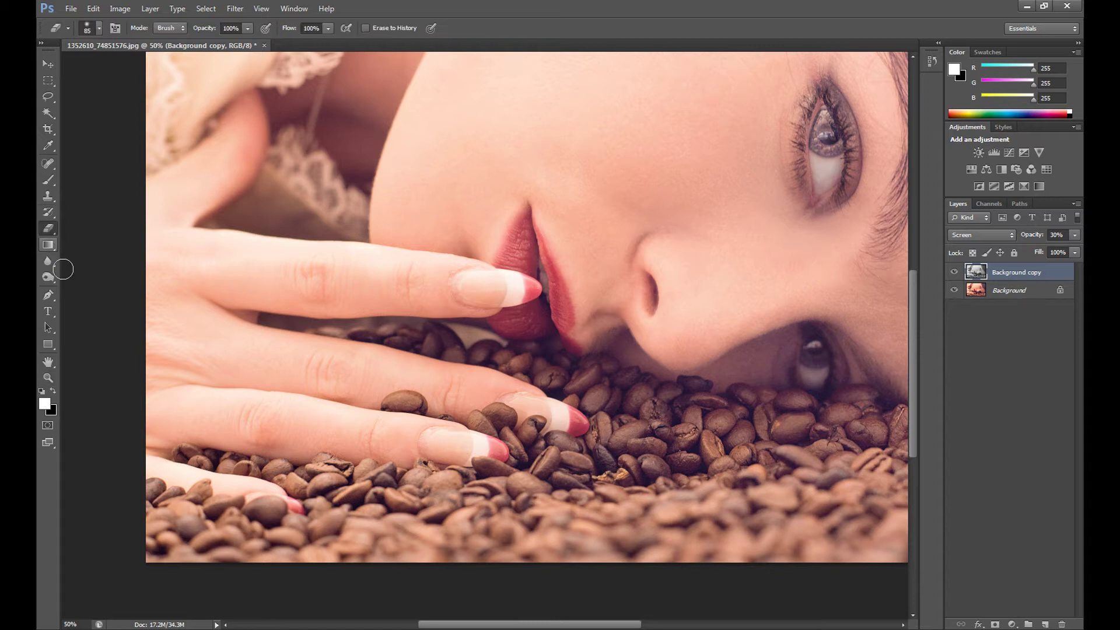
pyautogui.click(93, 29)
pyautogui.moveTo(107, 66); pyautogui.dragTo(126, 67)
pyautogui.click(146, 545)
pyautogui.moveTo(146, 546)
pyautogui.mouseDown()
pyautogui.moveTo(417, 554)
pyautogui.moveTo(341, 557)
pyautogui.moveTo(901, 556)
pyautogui.moveTo(573, 521)
pyautogui.mouseUp()
# Step: Set the eraser size to 110 px and erase the Background copy over the beans around the lower fingers
pyautogui.click(98, 29)
pyautogui.moveTo(126, 67); pyautogui.dragTo(117, 66)
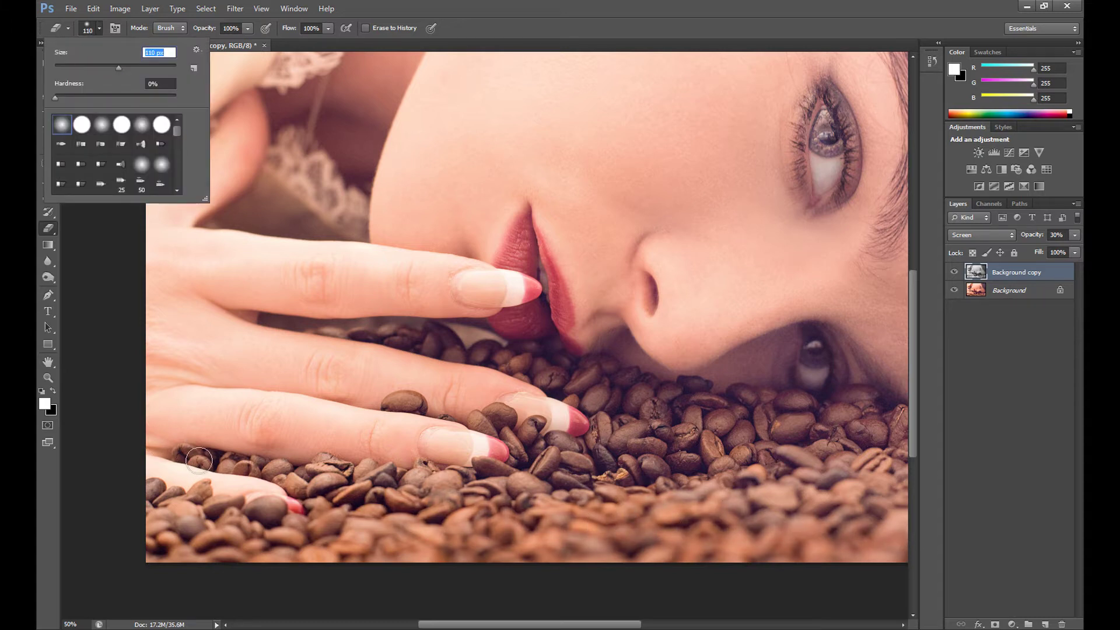
pyautogui.moveTo(200, 461); pyautogui.dragTo(467, 505)
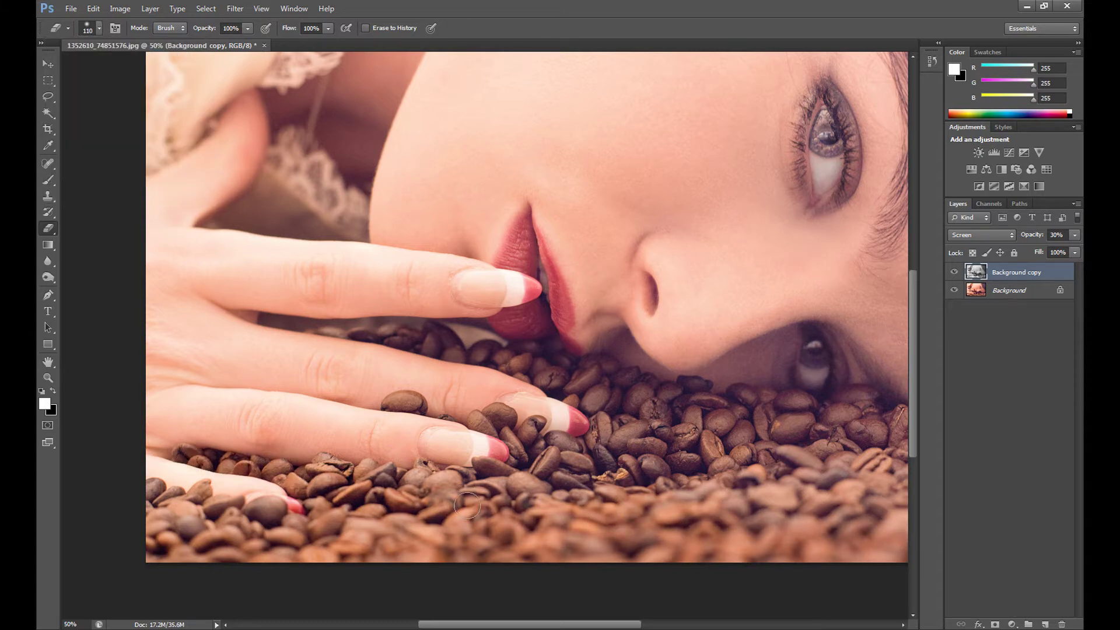
# Step: Set the eraser size to 162 px and erase the Background copy over the fingernails, lips, upper eye and nearby beans
pyautogui.click(99, 28)
pyautogui.moveTo(121, 67); pyautogui.dragTo(132, 69)
pyautogui.moveTo(497, 473)
pyautogui.mouseDown()
pyautogui.moveTo(493, 447)
pyautogui.moveTo(468, 456)
pyautogui.moveTo(583, 419)
pyautogui.moveTo(565, 408)
pyautogui.mouseUp()
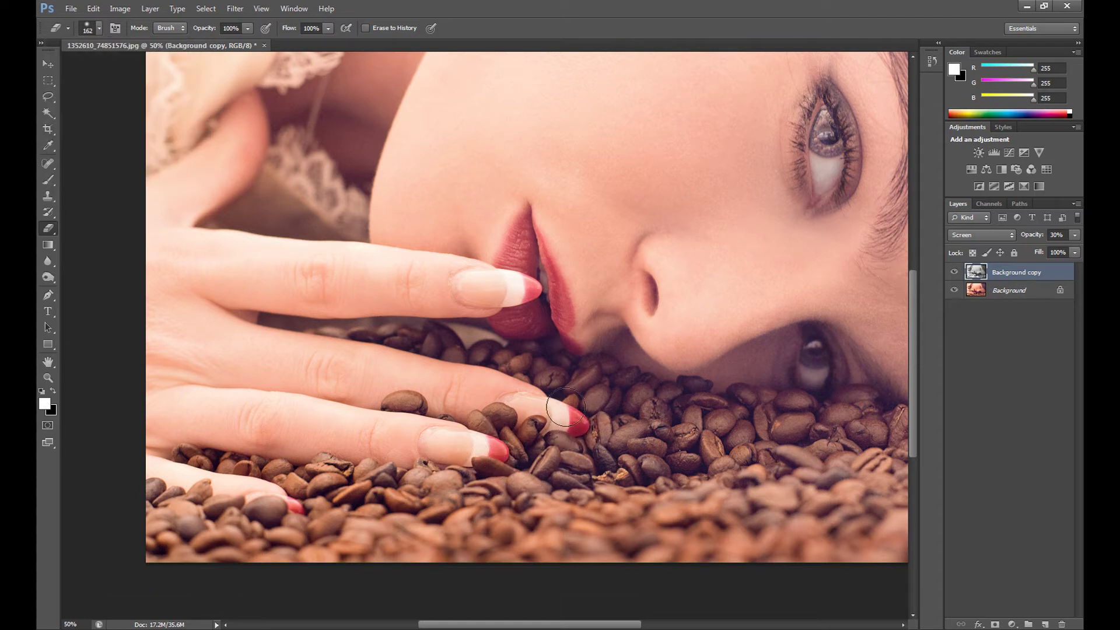
pyautogui.moveTo(519, 248)
pyautogui.mouseDown()
pyautogui.moveTo(520, 317)
pyautogui.moveTo(550, 353)
pyautogui.moveTo(527, 246)
pyautogui.moveTo(515, 263)
pyautogui.moveTo(516, 253)
pyautogui.moveTo(534, 291)
pyautogui.moveTo(534, 329)
pyautogui.moveTo(395, 330)
pyautogui.moveTo(522, 355)
pyautogui.moveTo(648, 400)
pyautogui.moveTo(843, 428)
pyautogui.moveTo(813, 371)
pyautogui.moveTo(814, 399)
pyautogui.moveTo(809, 117)
pyautogui.moveTo(824, 112)
pyautogui.moveTo(834, 188)
pyautogui.mouseUp()
pyautogui.moveTo(546, 309)
pyautogui.mouseDown()
pyautogui.moveTo(570, 368)
pyautogui.moveTo(379, 292)
pyautogui.moveTo(471, 353)
pyautogui.moveTo(586, 362)
pyautogui.moveTo(574, 408)
pyautogui.moveTo(479, 487)
pyautogui.moveTo(187, 515)
pyautogui.moveTo(148, 505)
pyautogui.moveTo(201, 520)
pyautogui.mouseUp()
# Step: Erase the Background copy over the remaining beans, the hair and the lace garment with a 411 px eraser
pyautogui.press('z')
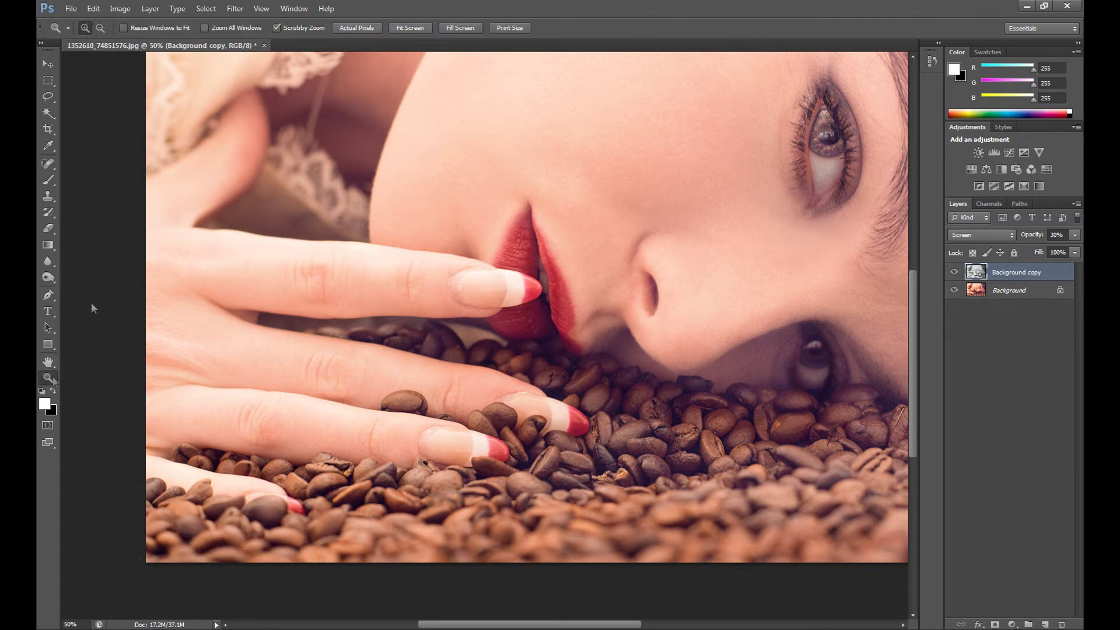
pyautogui.keyDown('alt'); pyautogui.click(238, 375); pyautogui.keyUp('alt')
pyautogui.press('e')
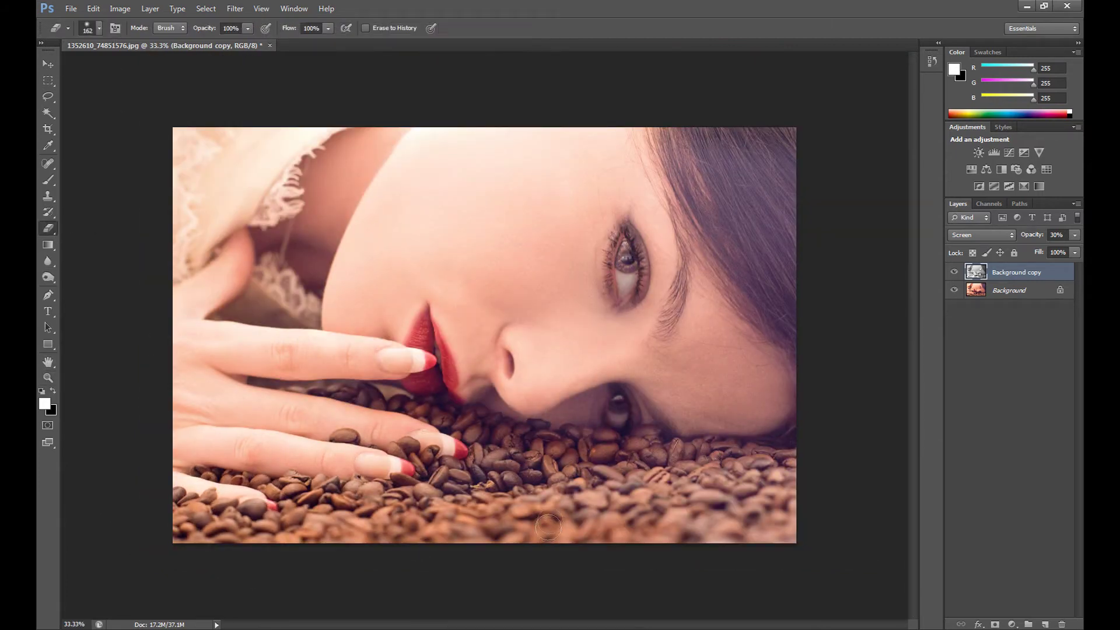
pyautogui.click(99, 28)
pyautogui.moveTo(618, 490)
pyautogui.mouseDown()
pyautogui.moveTo(698, 523)
pyautogui.moveTo(774, 484)
pyautogui.moveTo(496, 469)
pyautogui.moveTo(409, 495)
pyautogui.mouseUp()
pyautogui.moveTo(710, 213)
pyautogui.mouseDown()
pyautogui.moveTo(695, 162)
pyautogui.moveTo(754, 267)
pyautogui.moveTo(809, 314)
pyautogui.moveTo(734, 152)
pyautogui.moveTo(737, 197)
pyautogui.moveTo(798, 139)
pyautogui.moveTo(800, 263)
pyautogui.moveTo(753, 119)
pyautogui.moveTo(706, 134)
pyautogui.moveTo(775, 248)
pyautogui.moveTo(820, 450)
pyautogui.moveTo(711, 464)
pyautogui.mouseUp()
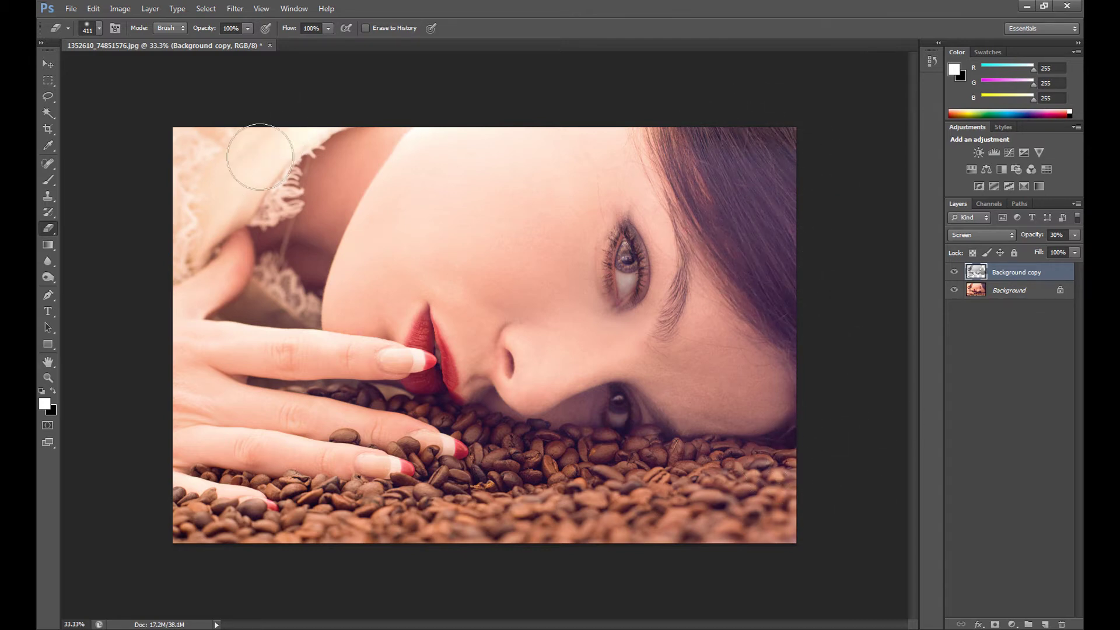
pyautogui.moveTo(210, 205); pyautogui.dragTo(193, 140)
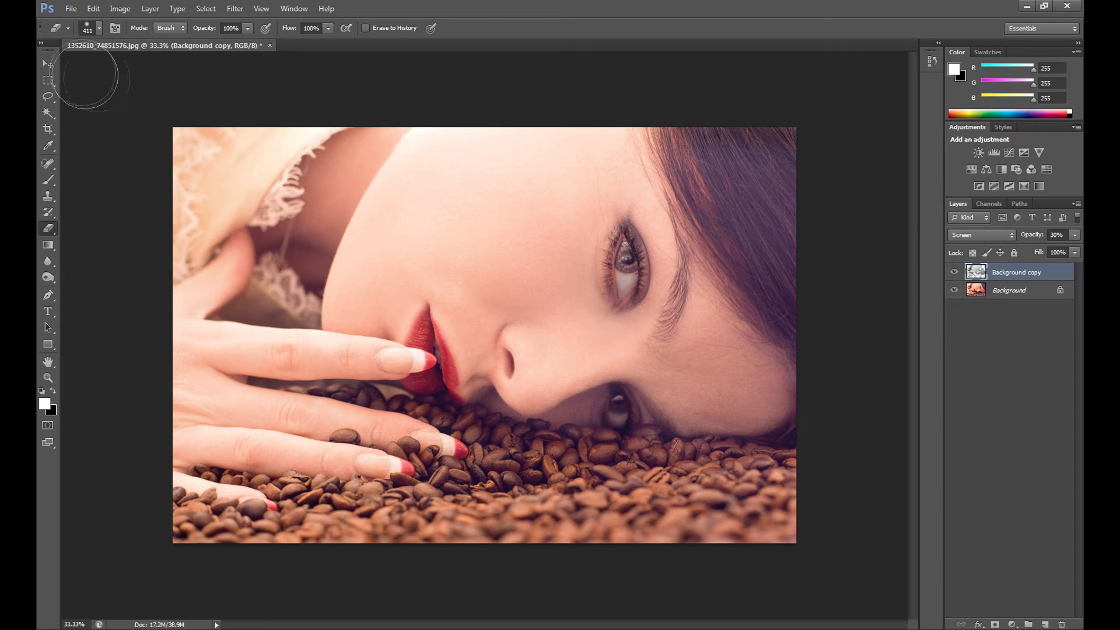
# Step: Try erasing the Background copy over the upper eyebrow with a 133 px eraser and undo the stroke
pyautogui.click(99, 28)
pyautogui.moveTo(137, 67); pyautogui.dragTo(135, 68)
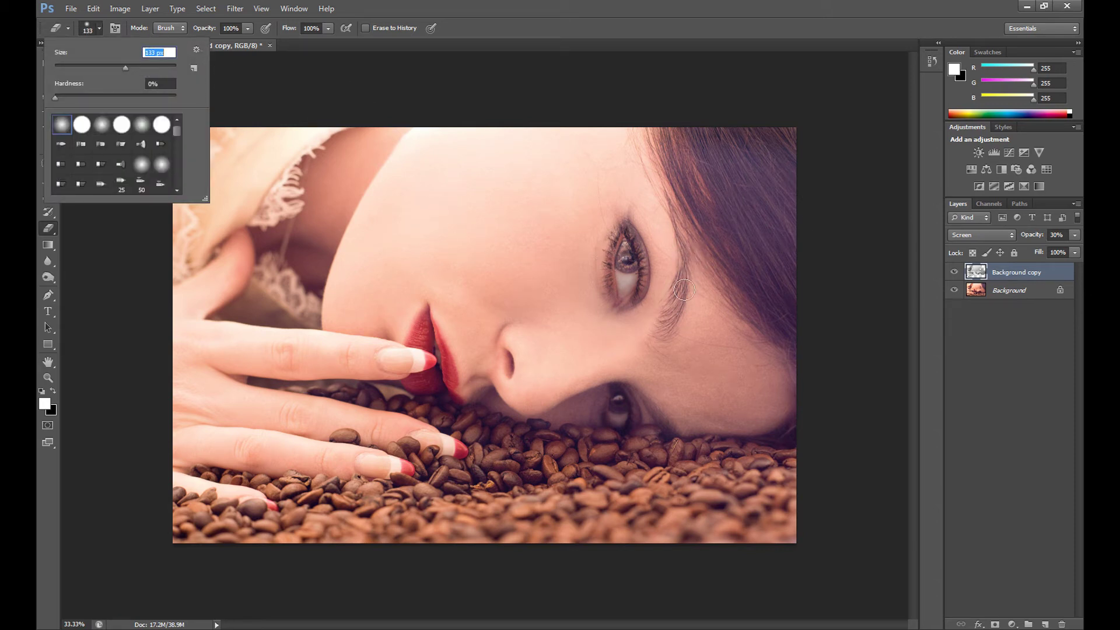
pyautogui.moveTo(677, 292)
pyautogui.mouseDown()
pyautogui.moveTo(661, 333)
pyautogui.moveTo(681, 290)
pyautogui.moveTo(679, 210)
pyautogui.mouseUp()
pyautogui.click(93, 8)
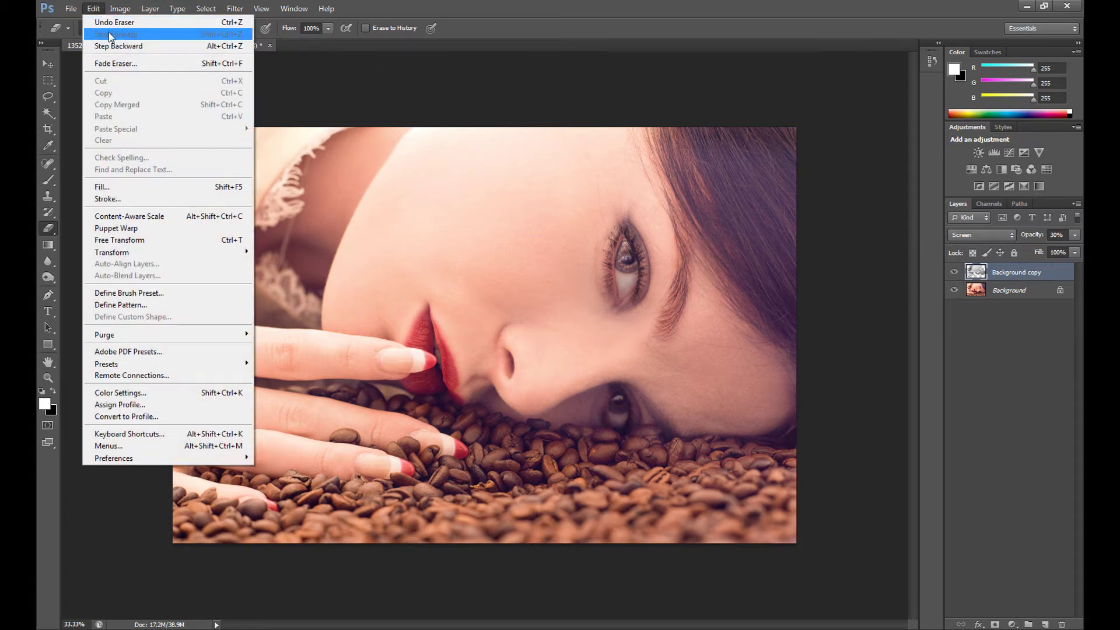
pyautogui.click(110, 45)
# Step: Erase the Background copy over the upper eyebrow with a 97 px eraser
pyautogui.click(98, 28)
pyautogui.moveTo(121, 66); pyautogui.dragTo(113, 67)
pyautogui.press('Return')
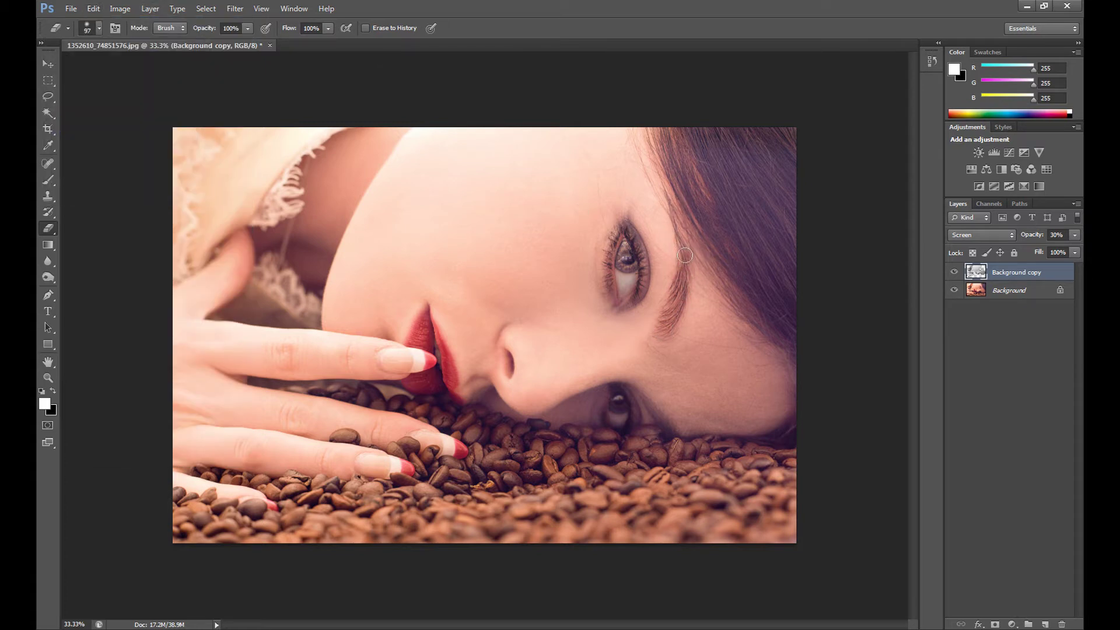
# Step: Set the eraser size to 85 px and erase the Background copy along the hairline beside the eyebrow
pyautogui.click(99, 28)
pyautogui.moveTo(113, 68); pyautogui.dragTo(106, 68)
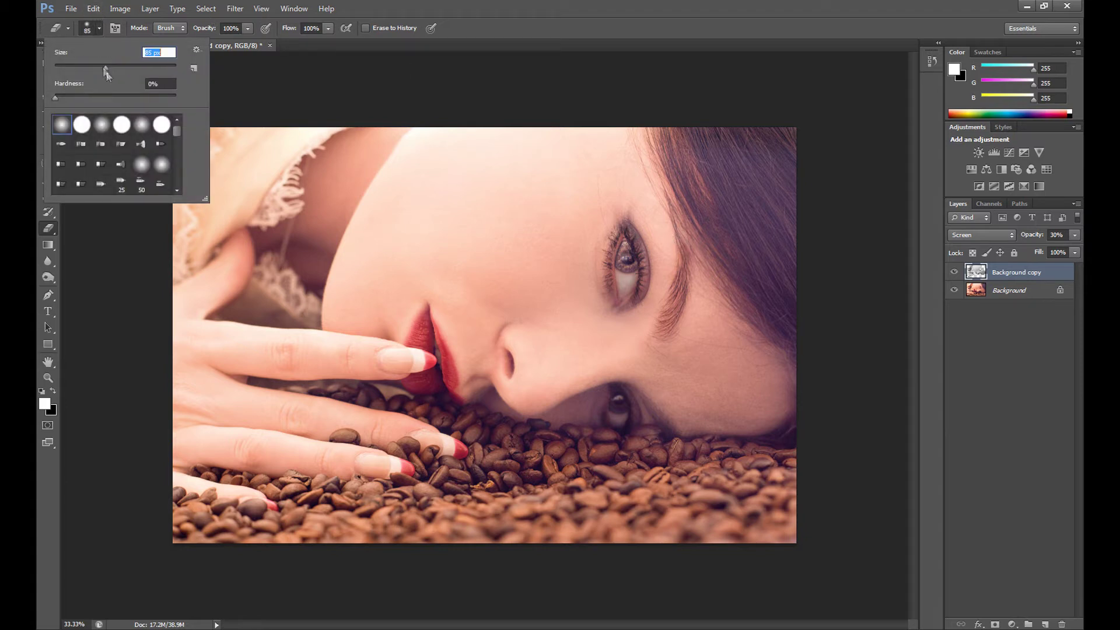
pyautogui.press('Return')
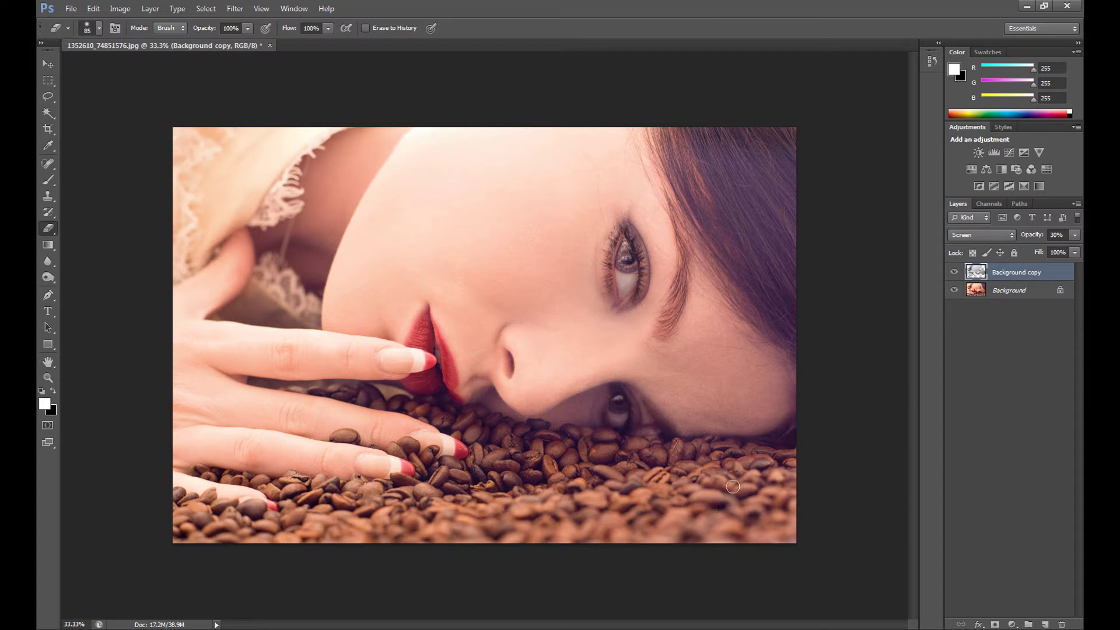
pyautogui.moveTo(697, 245); pyautogui.dragTo(731, 289)
# Step: Compare the photo with and without the Background copy layer by toggling the layer's visibility
pyautogui.click(955, 272)
pyautogui.click(955, 272)
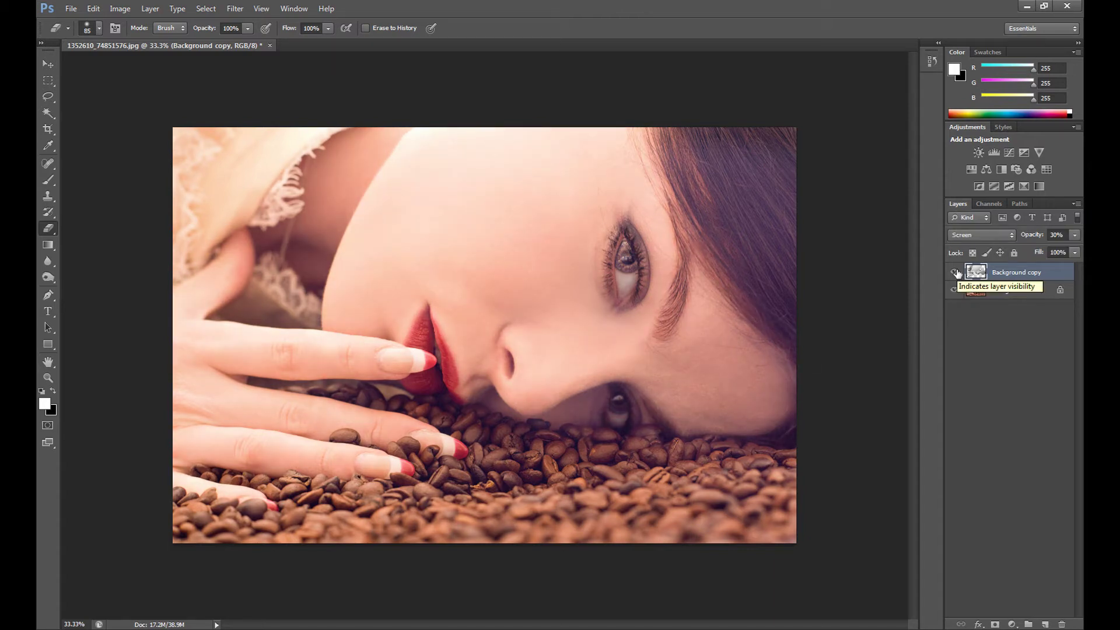
pyautogui.click(955, 272)
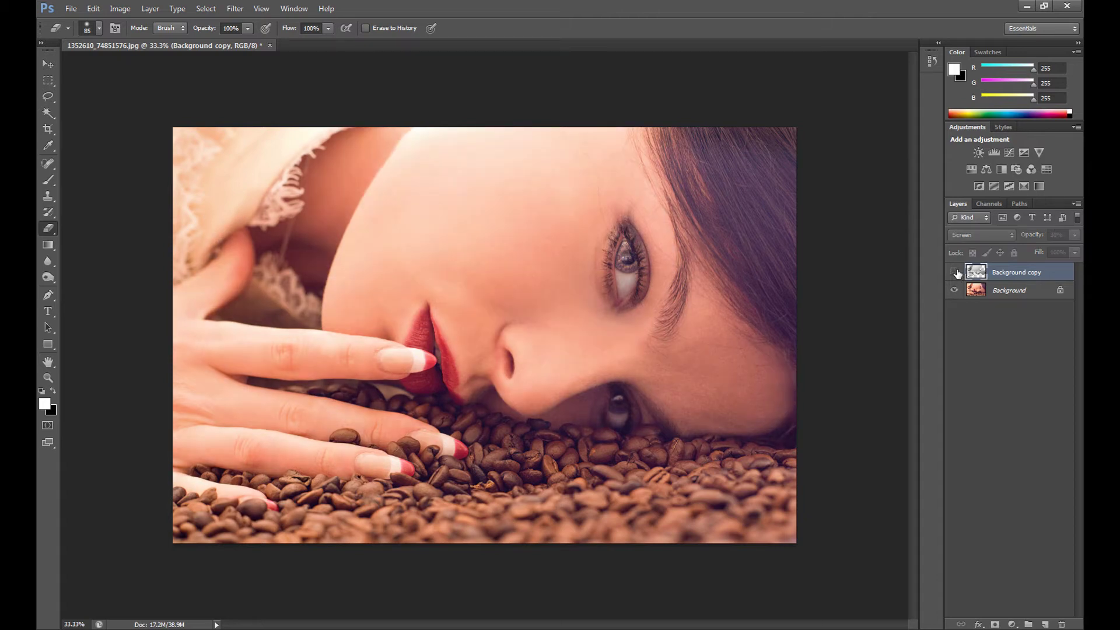
pyautogui.click(955, 271)
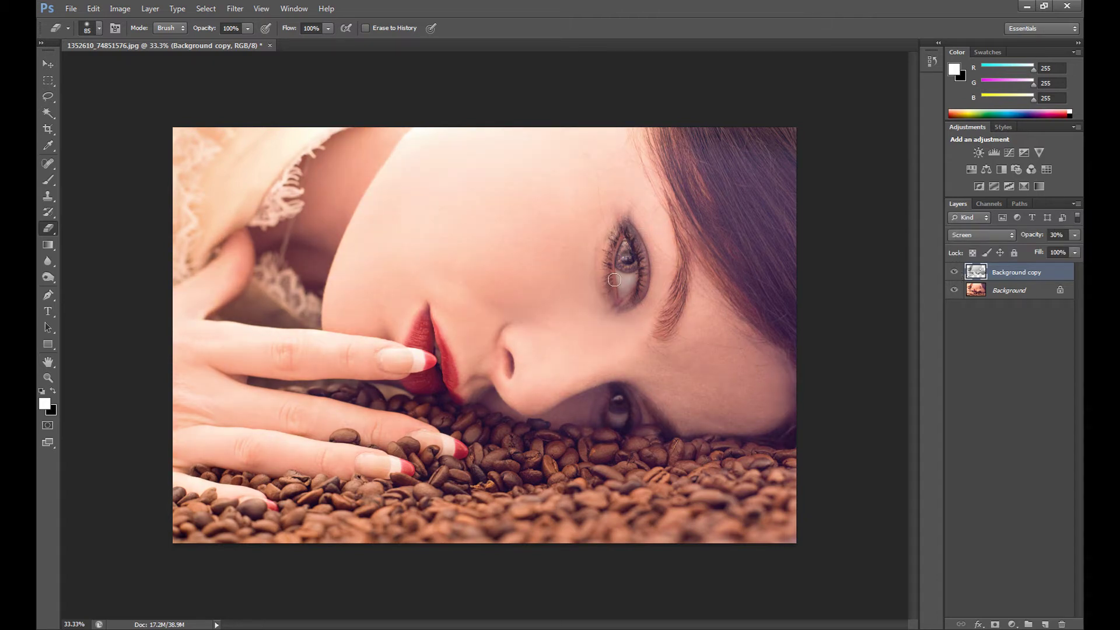
pyautogui.click(955, 272)
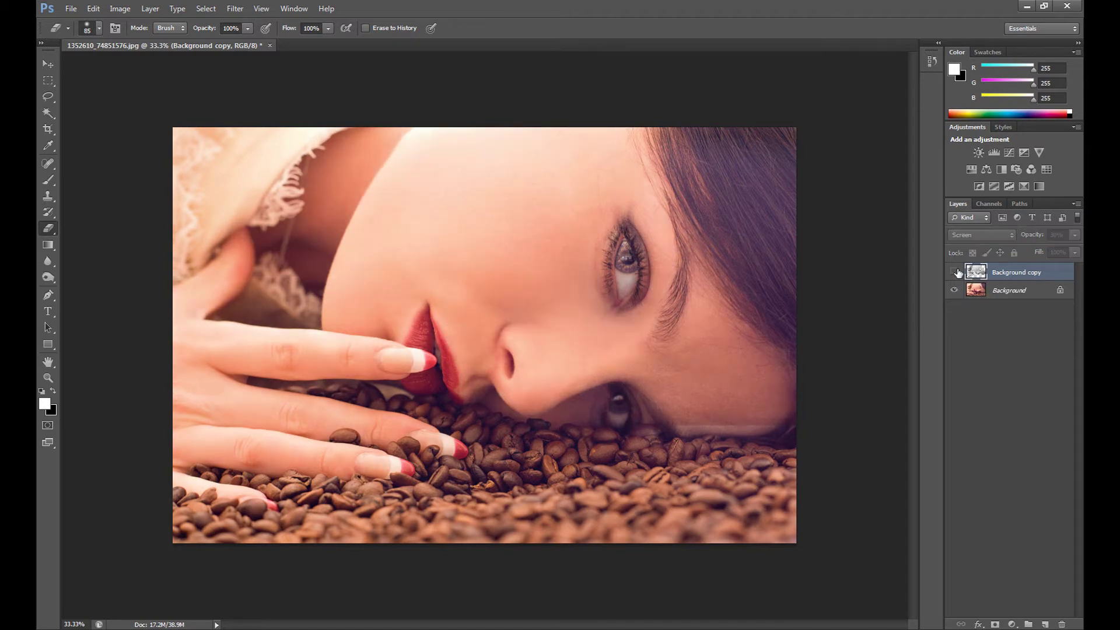
pyautogui.click(956, 272)
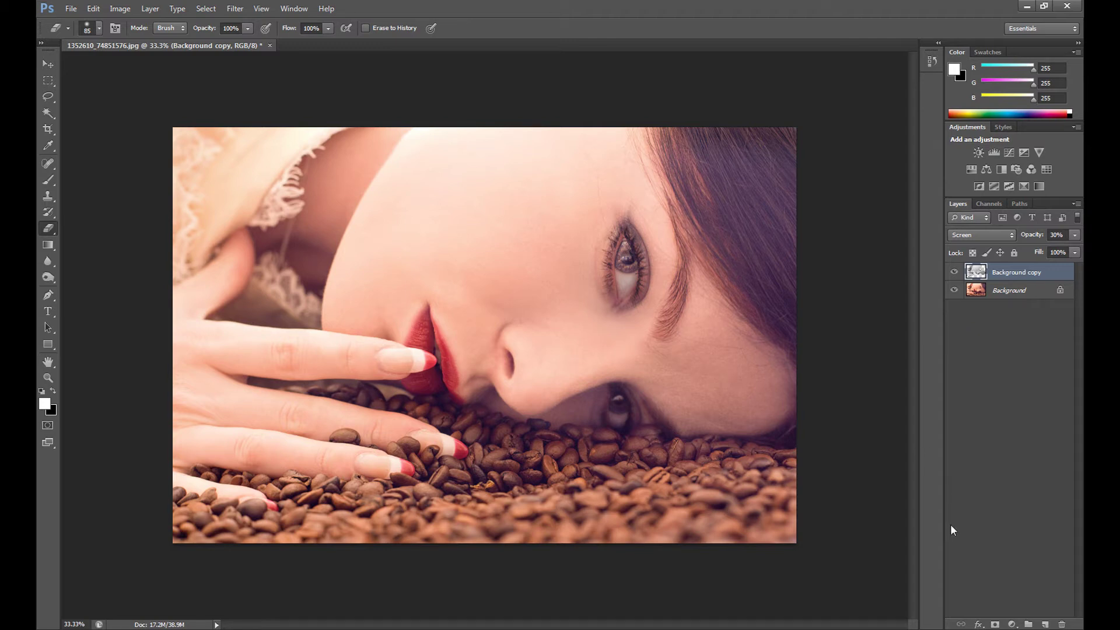
# Step: Add a Channel Mixer adjustment layer above the Background copy and set Red to 50% for the Blue output channel
pyautogui.click(1011, 623)
pyautogui.click(1004, 525)
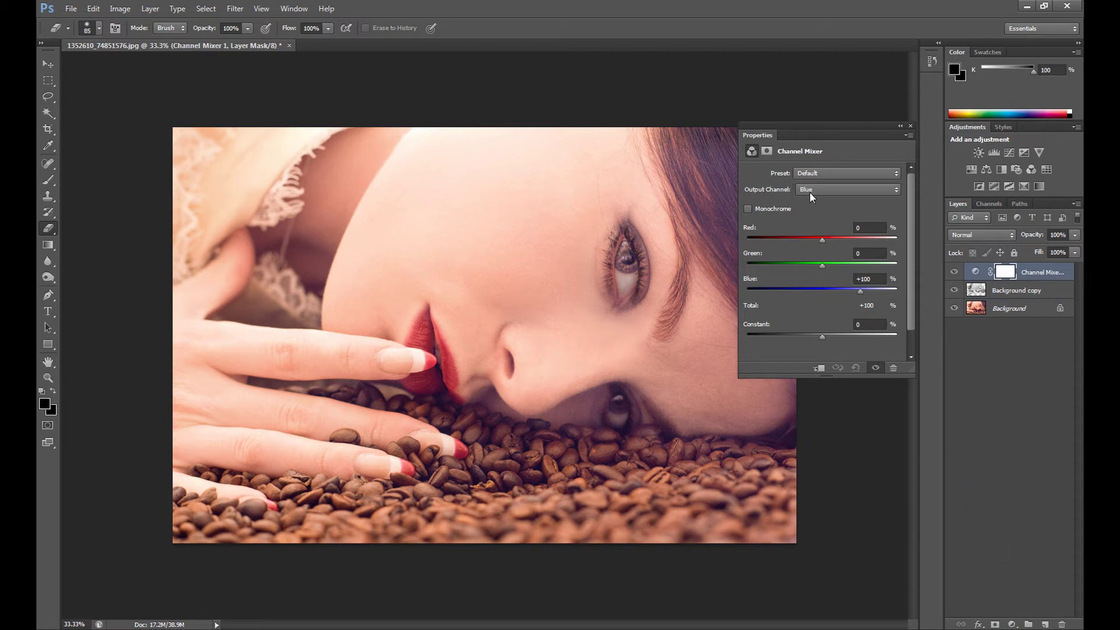
pyautogui.click(858, 228)
pyautogui.write('50')
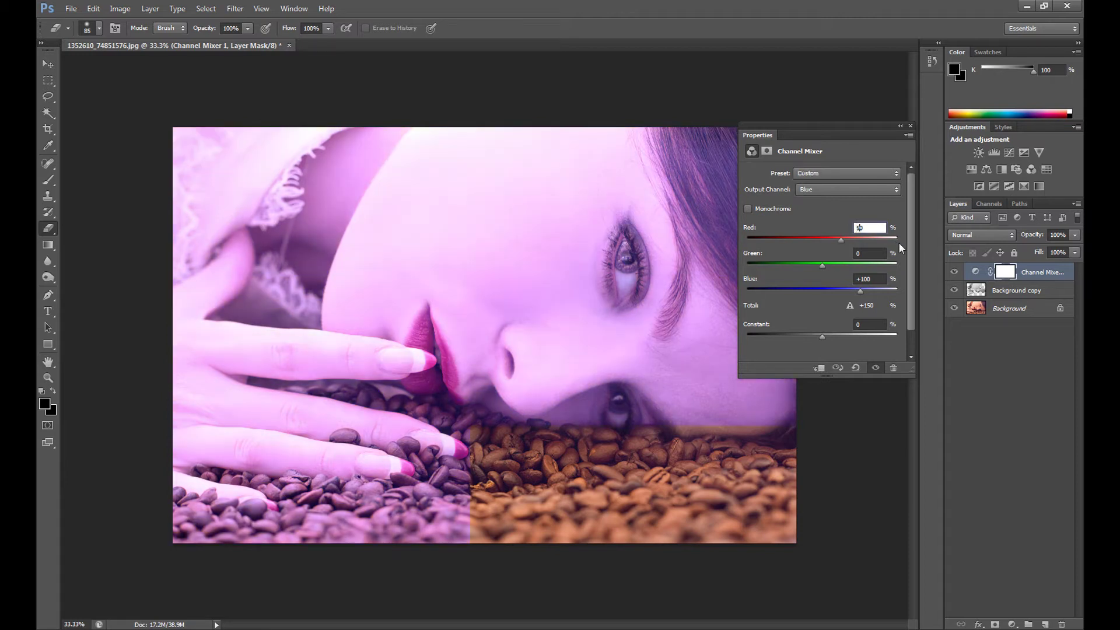
# Step: Set Blue to 40% in the Channel Mixer's Blue output channel and collapse its properties
pyautogui.click(866, 279)
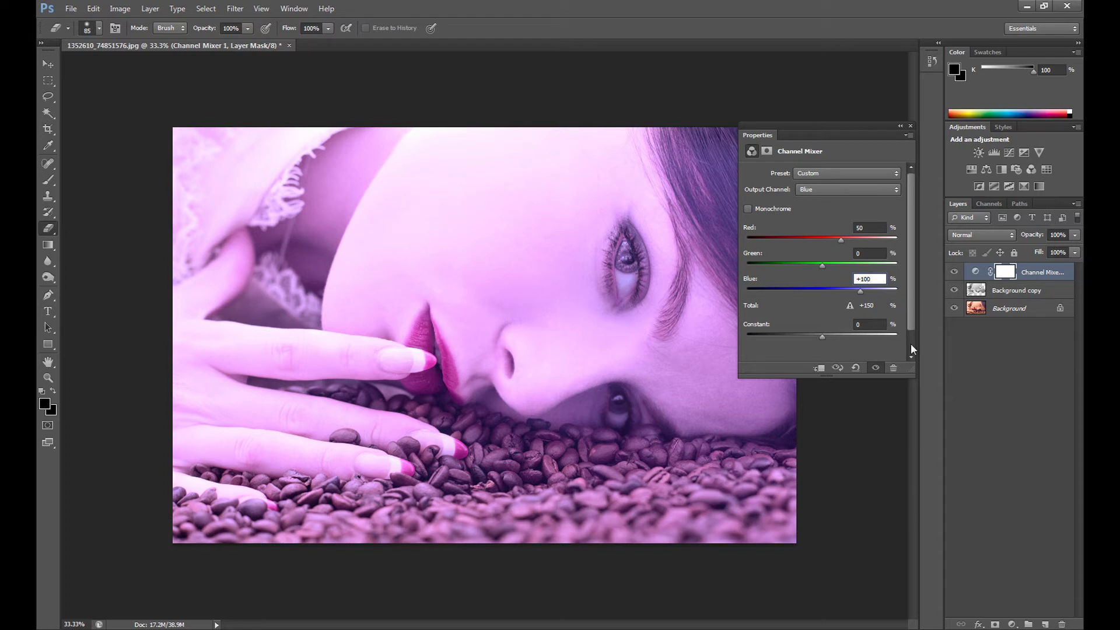
pyautogui.press('BackSpace')
pyautogui.press('BackSpace')
pyautogui.press('BackSpace')
pyautogui.write('40')
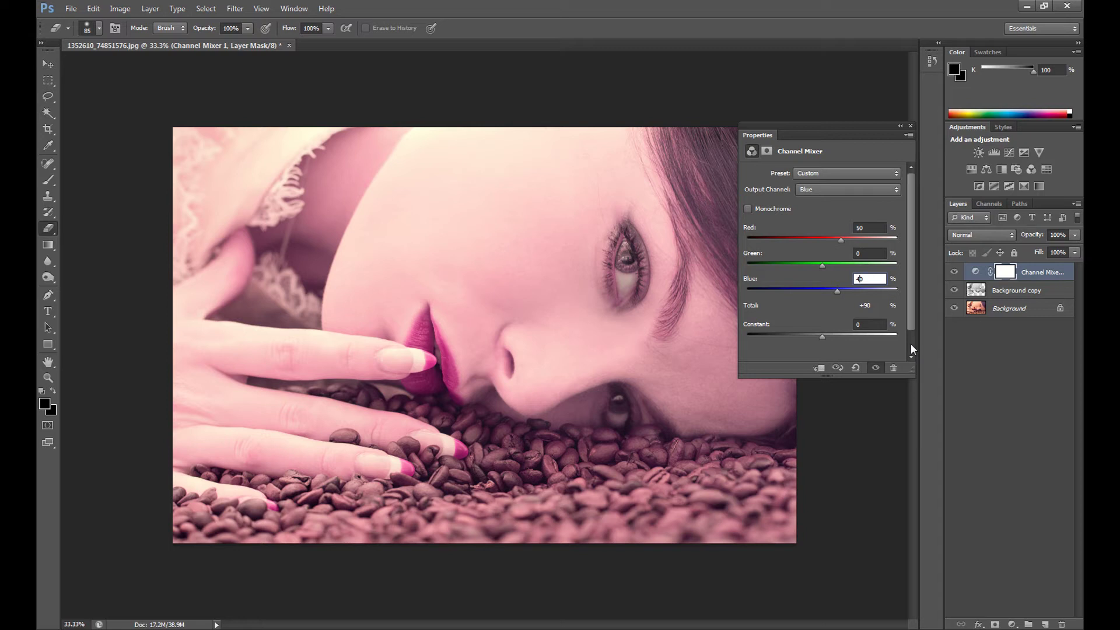
pyautogui.click(901, 127)
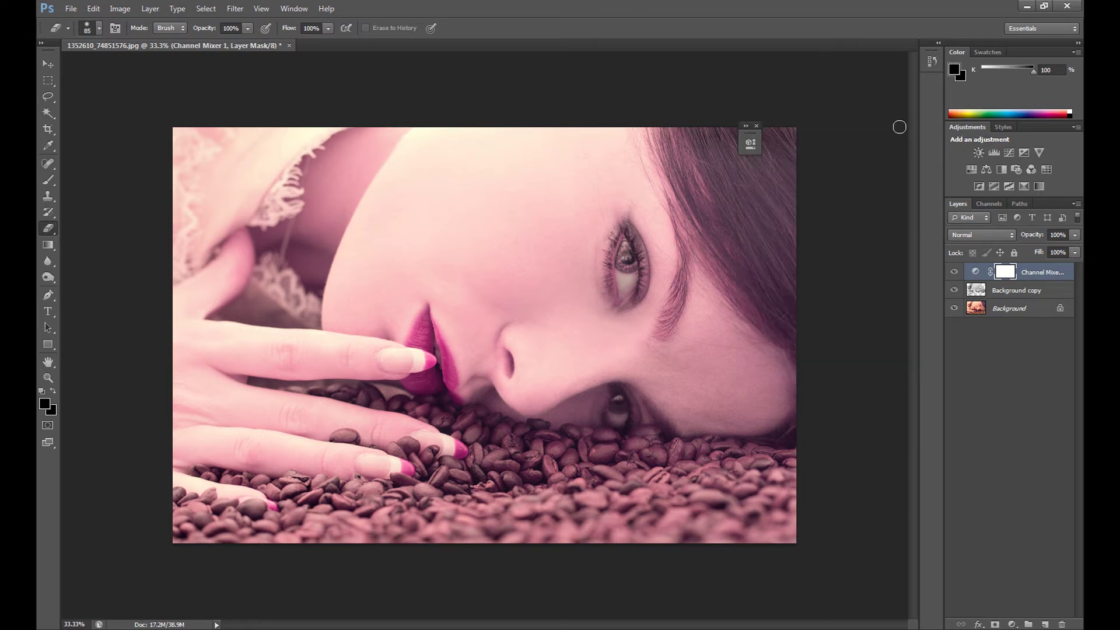
# Step: Close the Channel Mixer properties and compare the photo with and without the adjustment by toggling its visibility
pyautogui.click(757, 126)
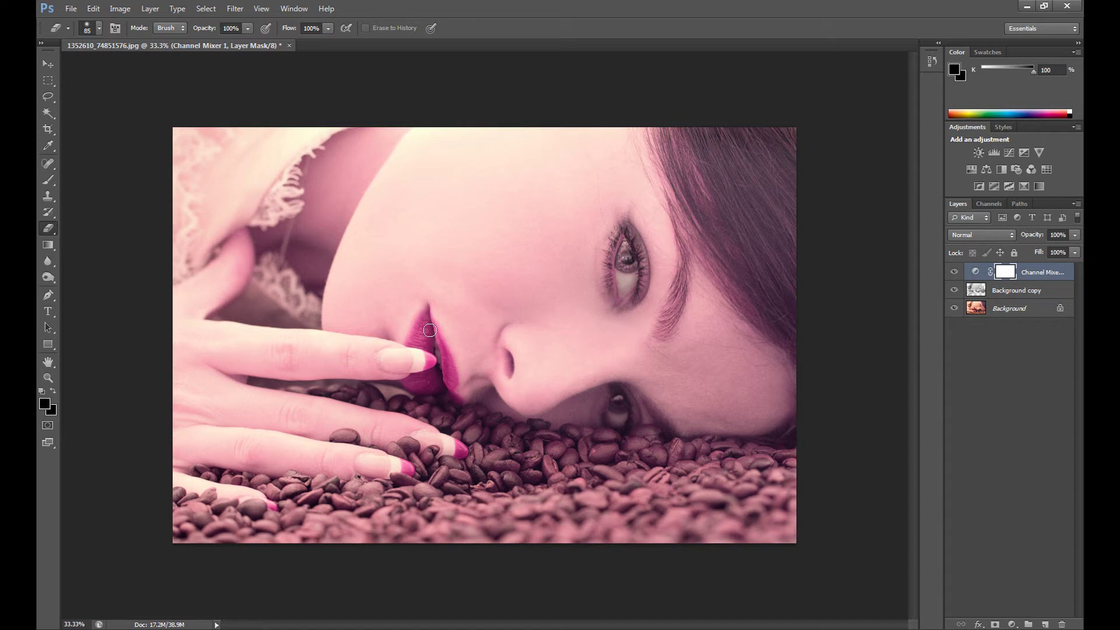
pyautogui.click(955, 272)
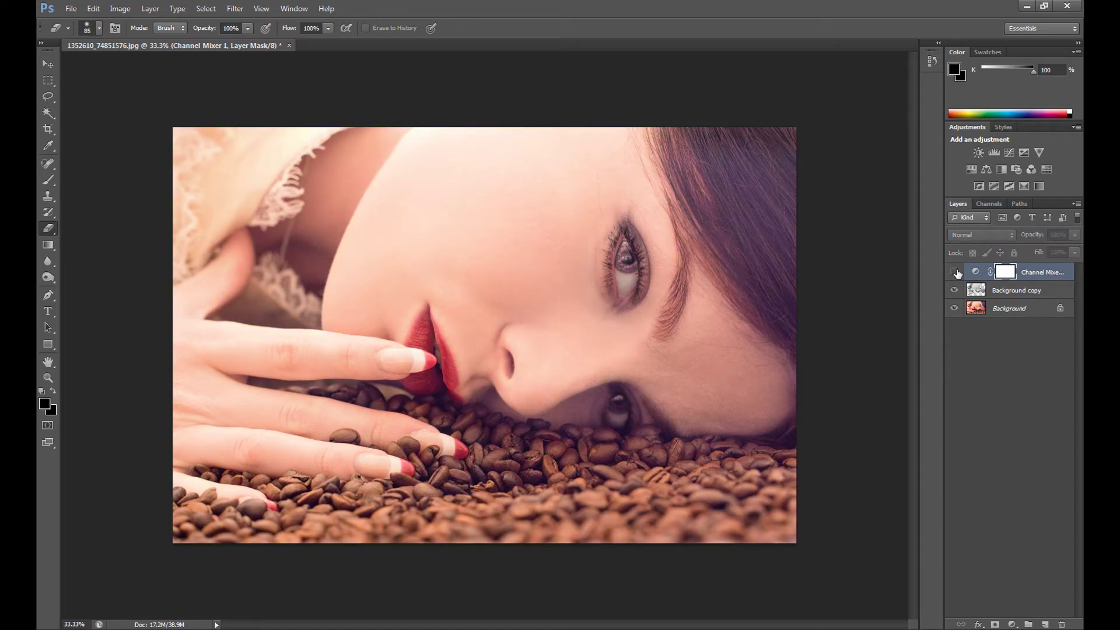
pyautogui.click(956, 272)
pyautogui.click(956, 272)
pyautogui.click(955, 272)
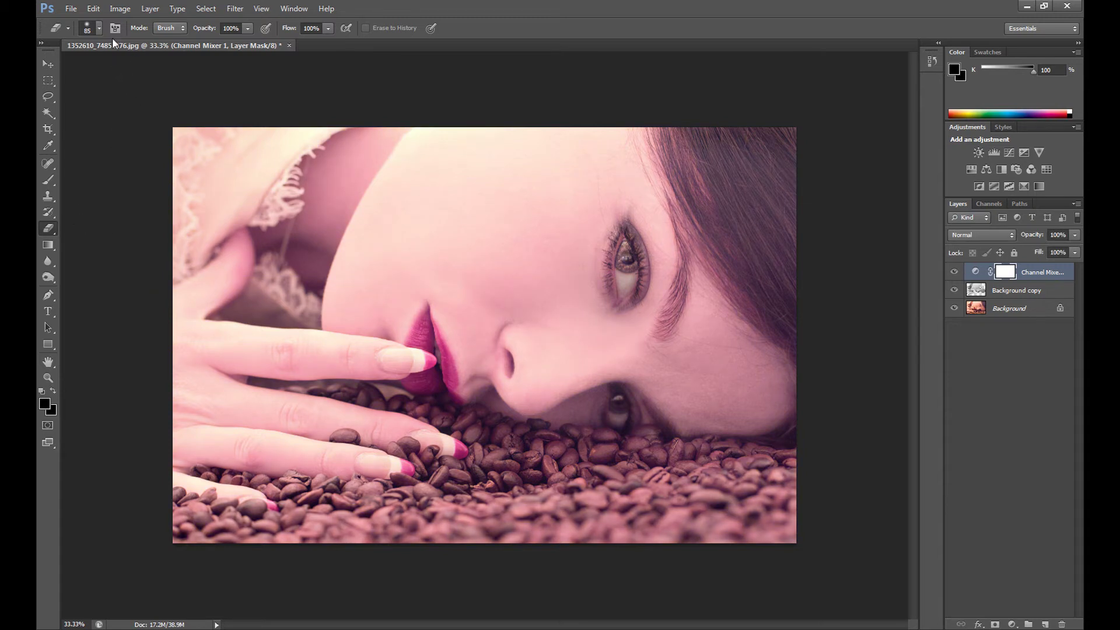
# Step: Set the eraser size to 131 px and erase the Channel Mixer mask over the lower fingernails and the bottom edge of the coffee beans
pyautogui.click(99, 29)
pyautogui.moveTo(106, 69); pyautogui.dragTo(125, 69)
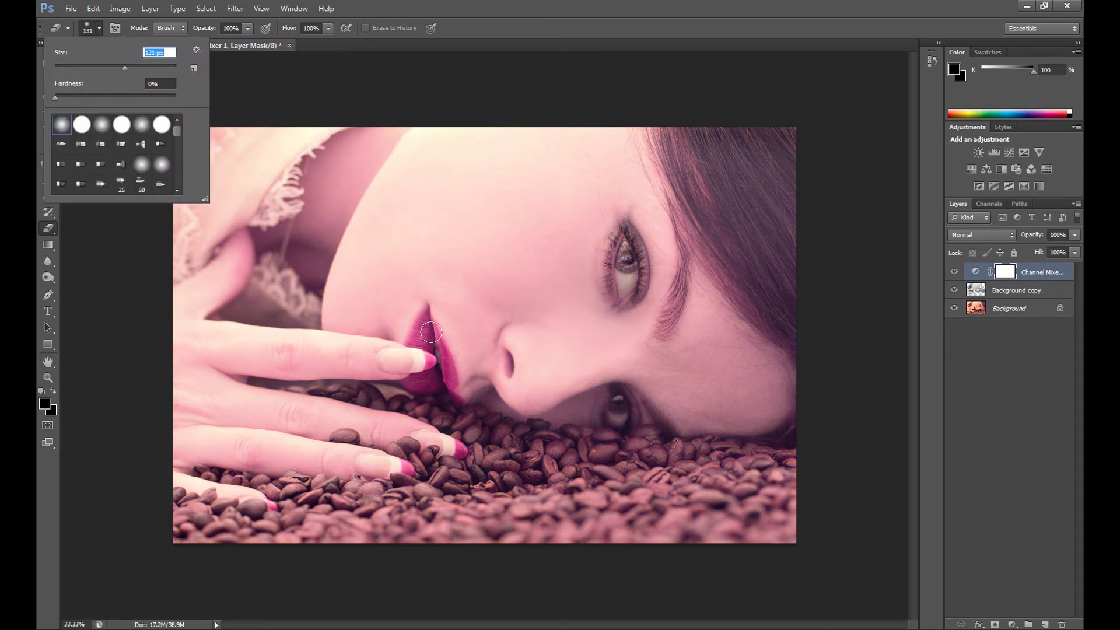
pyautogui.moveTo(459, 436)
pyautogui.mouseDown()
pyautogui.moveTo(458, 461)
pyautogui.moveTo(455, 442)
pyautogui.mouseUp()
pyautogui.moveTo(410, 471)
pyautogui.mouseDown()
pyautogui.moveTo(397, 470)
pyautogui.moveTo(408, 466)
pyautogui.moveTo(400, 494)
pyautogui.mouseUp()
pyautogui.moveTo(262, 502)
pyautogui.mouseDown()
pyautogui.moveTo(257, 511)
pyautogui.moveTo(276, 508)
pyautogui.mouseUp()
pyautogui.click(186, 514)
pyautogui.moveTo(206, 528)
pyautogui.mouseDown()
pyautogui.moveTo(328, 538)
pyautogui.moveTo(172, 537)
pyautogui.moveTo(816, 537)
pyautogui.mouseUp()
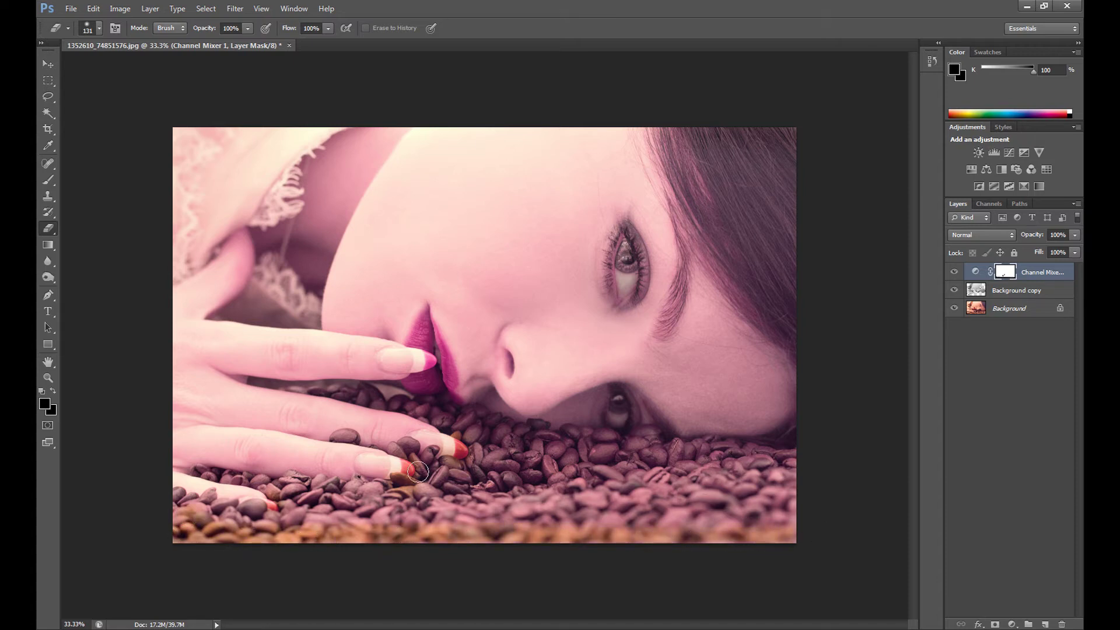
# Step: Enlarge the eraser to 226 px and erase the Channel Mixer mask across the remaining coffee beans in the foreground
pyautogui.click(98, 28)
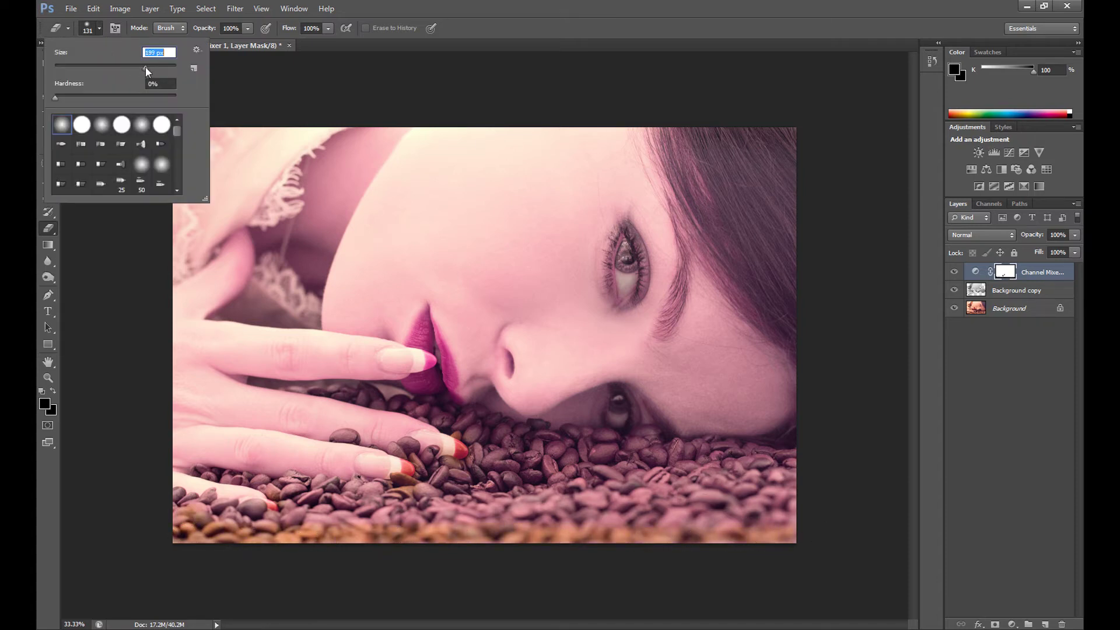
pyautogui.moveTo(145, 68); pyautogui.dragTo(147, 68)
pyautogui.moveTo(788, 518)
pyautogui.mouseDown()
pyautogui.moveTo(709, 505)
pyautogui.moveTo(542, 519)
pyautogui.moveTo(788, 505)
pyautogui.moveTo(803, 492)
pyautogui.moveTo(669, 488)
pyautogui.moveTo(439, 527)
pyautogui.moveTo(558, 493)
pyautogui.moveTo(794, 483)
pyautogui.moveTo(780, 461)
pyautogui.moveTo(561, 463)
pyautogui.moveTo(477, 482)
pyautogui.moveTo(397, 521)
pyautogui.moveTo(315, 530)
pyautogui.moveTo(184, 514)
pyautogui.moveTo(179, 539)
pyautogui.mouseUp()
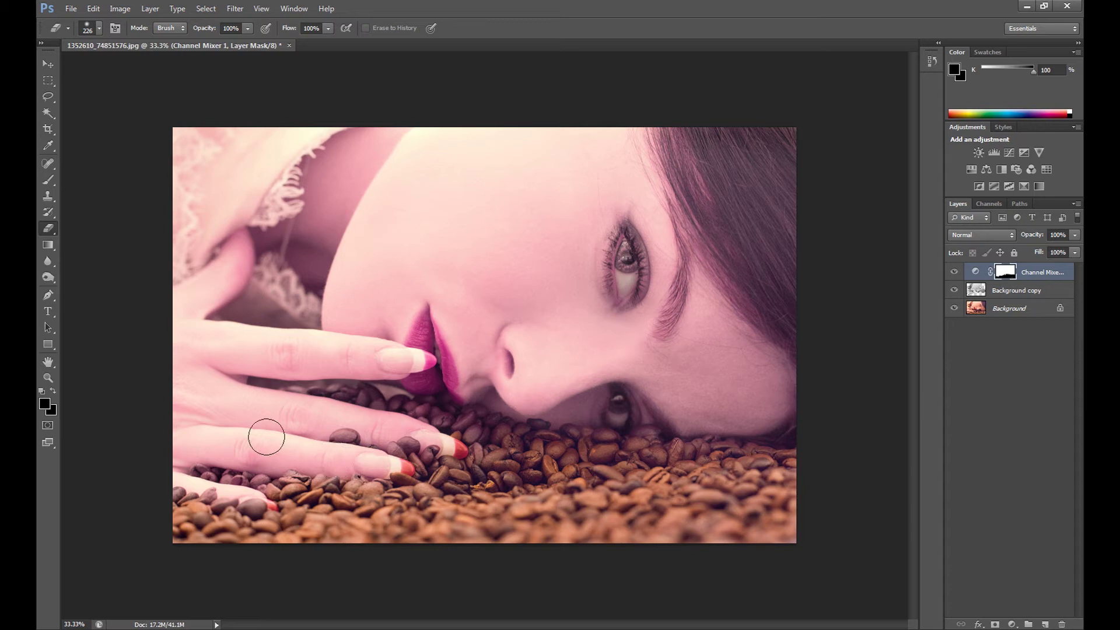
# Step: Reduce the eraser size to 95 px and erase the Channel Mixer mask over the lips and the fingernail touching them
pyautogui.click(100, 28)
pyautogui.click(136, 65)
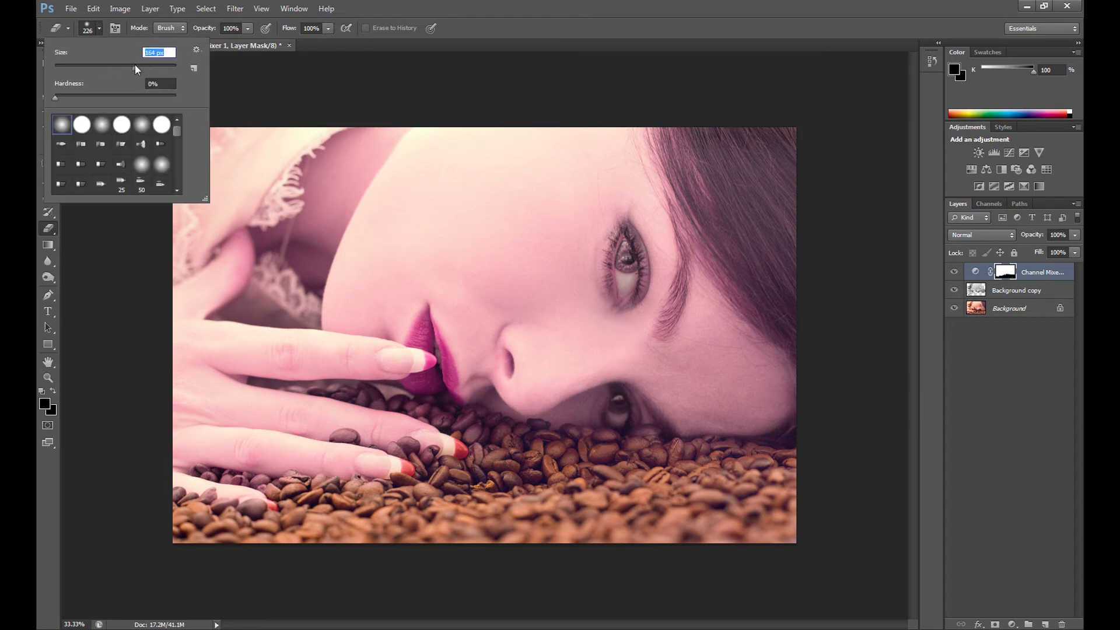
pyautogui.click(97, 29)
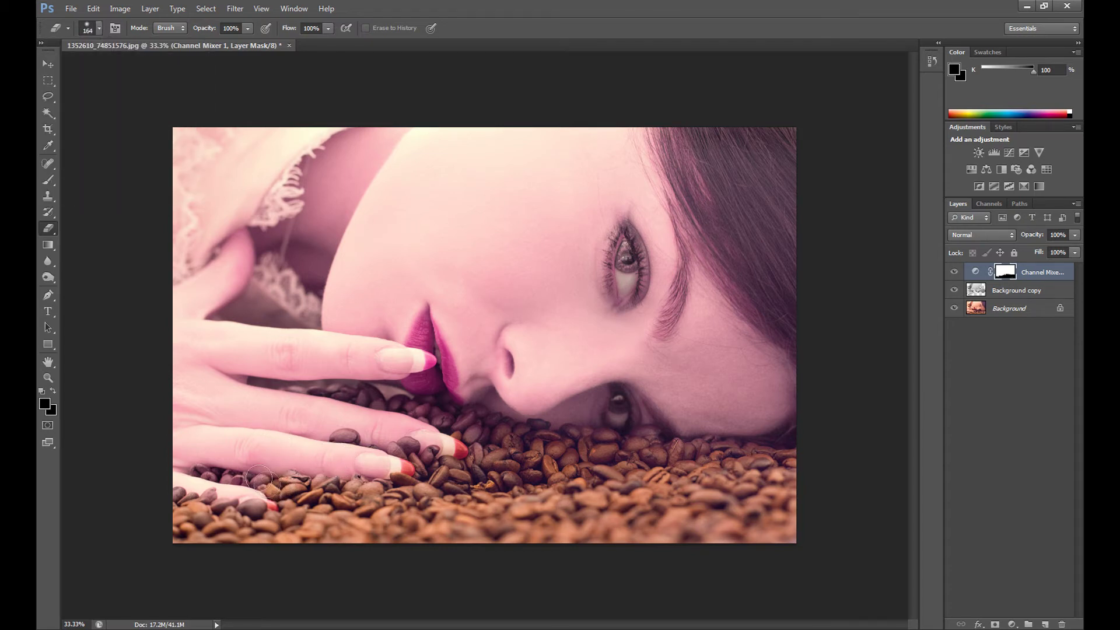
pyautogui.click(100, 30)
pyautogui.click(110, 64)
pyautogui.click(257, 482)
pyautogui.moveTo(422, 356)
pyautogui.mouseDown()
pyautogui.moveTo(423, 320)
pyautogui.moveTo(415, 343)
pyautogui.moveTo(429, 318)
pyautogui.moveTo(449, 376)
pyautogui.moveTo(441, 397)
pyautogui.moveTo(456, 410)
pyautogui.moveTo(422, 394)
pyautogui.mouseUp()
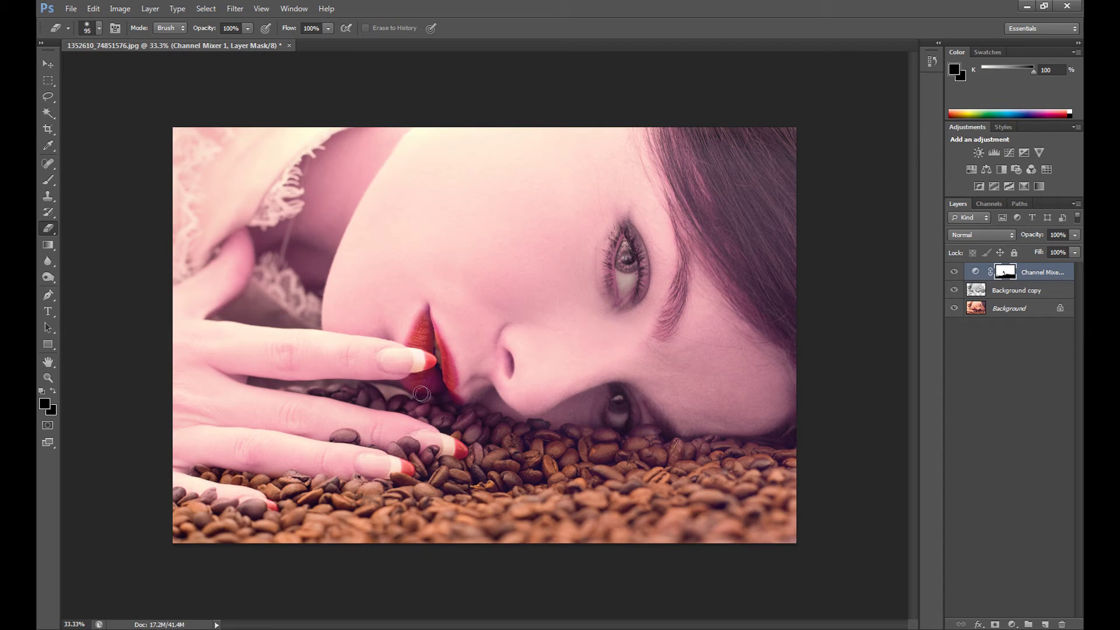
# Step: Step back one eraser stroke and erase the Channel Mixer mask over the irises of both eyes
pyautogui.click(94, 8)
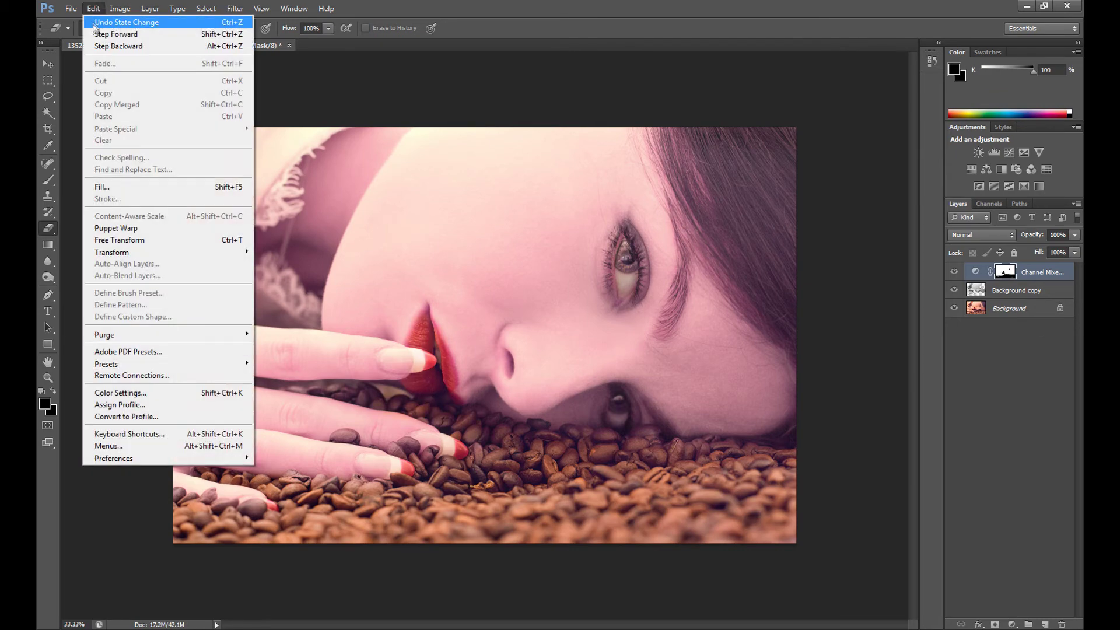
pyautogui.click(103, 46)
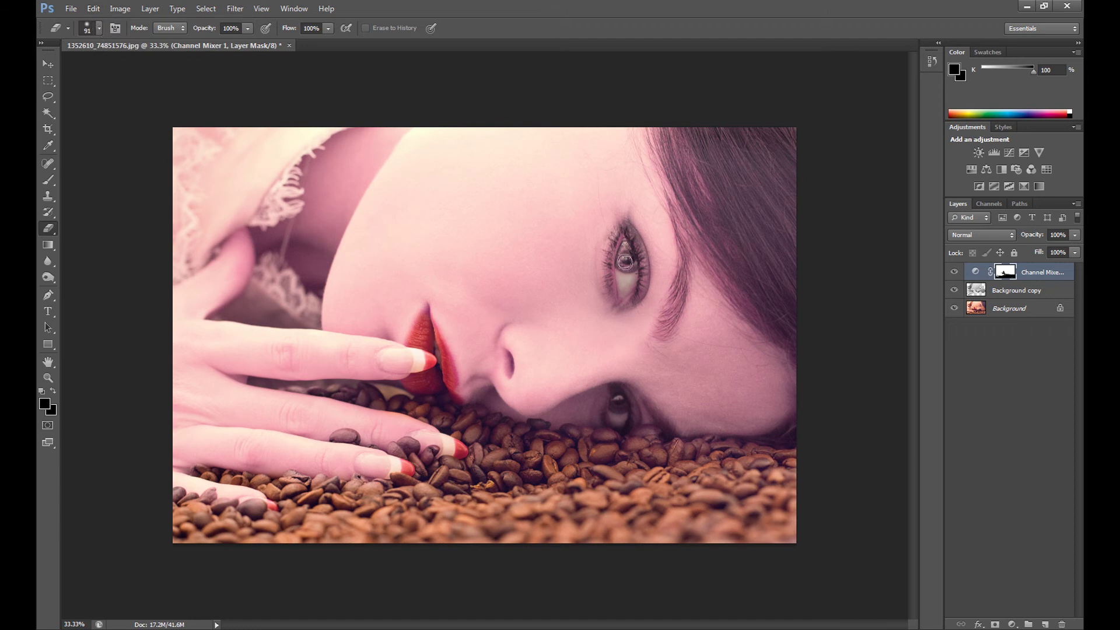
pyautogui.moveTo(625, 262); pyautogui.dragTo(628, 255)
pyautogui.moveTo(620, 399); pyautogui.dragTo(620, 399)
# Step: Set the eraser to 411 px at 60% opacity and erase the Channel Mixer mask over the hair
pyautogui.press(']')
pyautogui.press('6')
pyautogui.click(99, 28)
pyautogui.moveTo(121, 64); pyautogui.dragTo(131, 68)
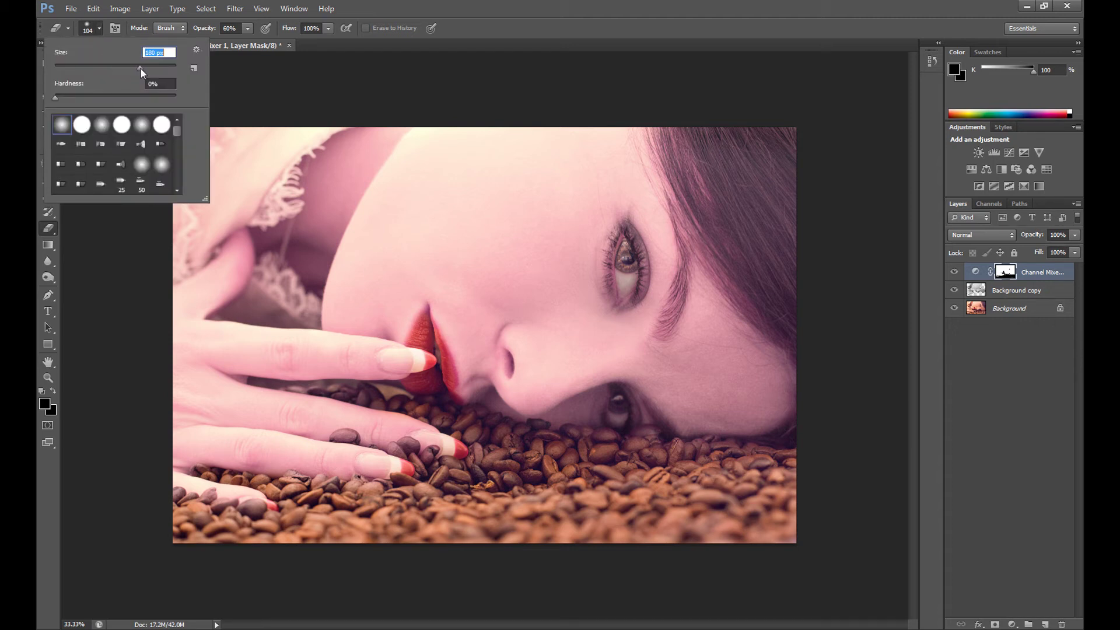
pyautogui.click(243, 31)
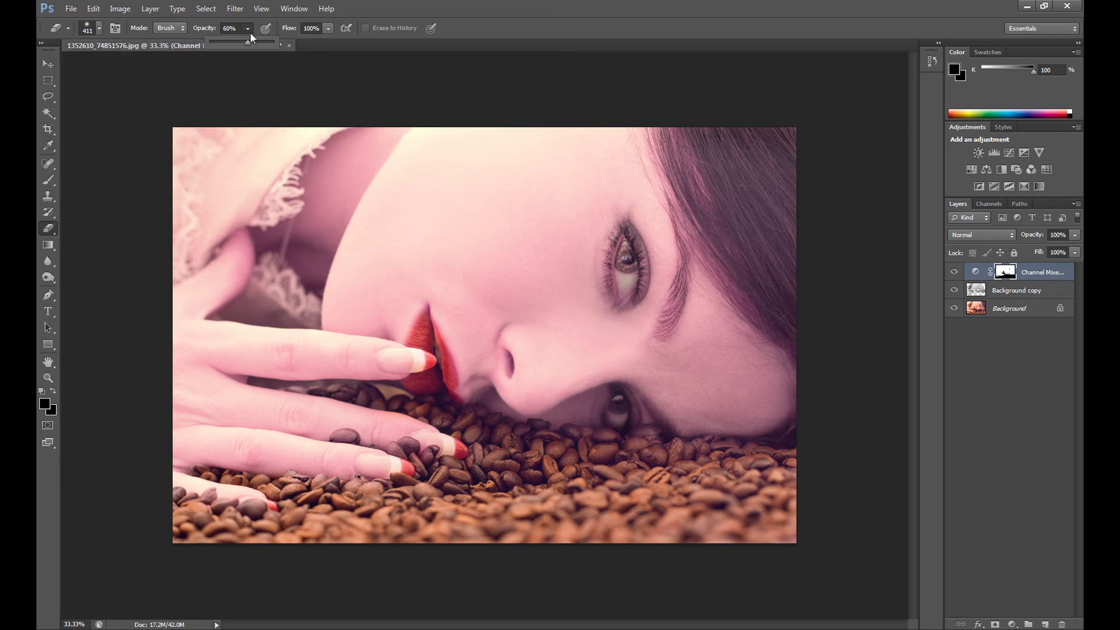
pyautogui.click(250, 35)
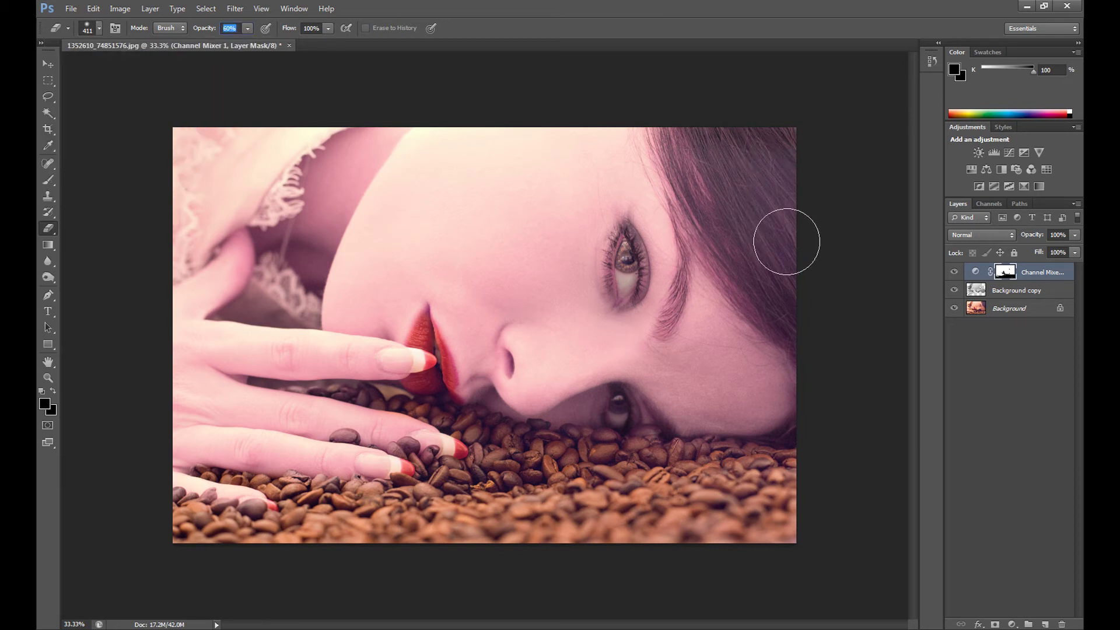
pyautogui.moveTo(784, 245)
pyautogui.mouseDown()
pyautogui.moveTo(726, 127)
pyautogui.moveTo(802, 269)
pyautogui.moveTo(757, 133)
pyautogui.moveTo(765, 191)
pyautogui.moveTo(809, 264)
pyautogui.moveTo(812, 233)
pyautogui.moveTo(774, 143)
pyautogui.moveTo(790, 135)
pyautogui.moveTo(762, 209)
pyautogui.moveTo(723, 160)
pyautogui.mouseUp()
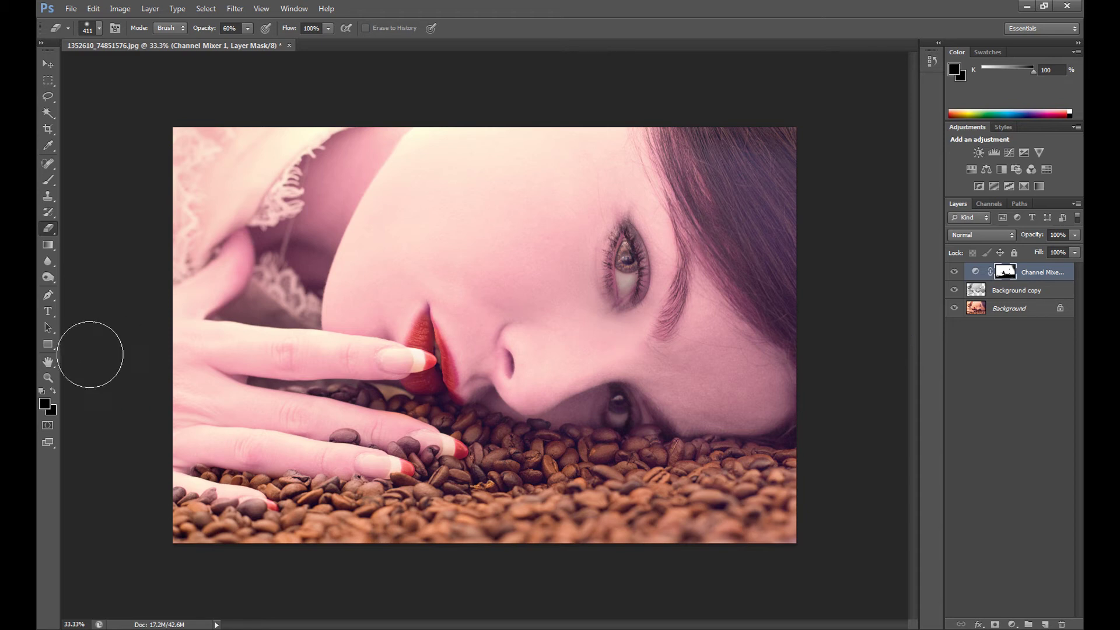
# Step: Set the eraser to 70 px at 100% opacity and clean up the Channel Mixer mask along the lip edges
pyautogui.click(48, 377)
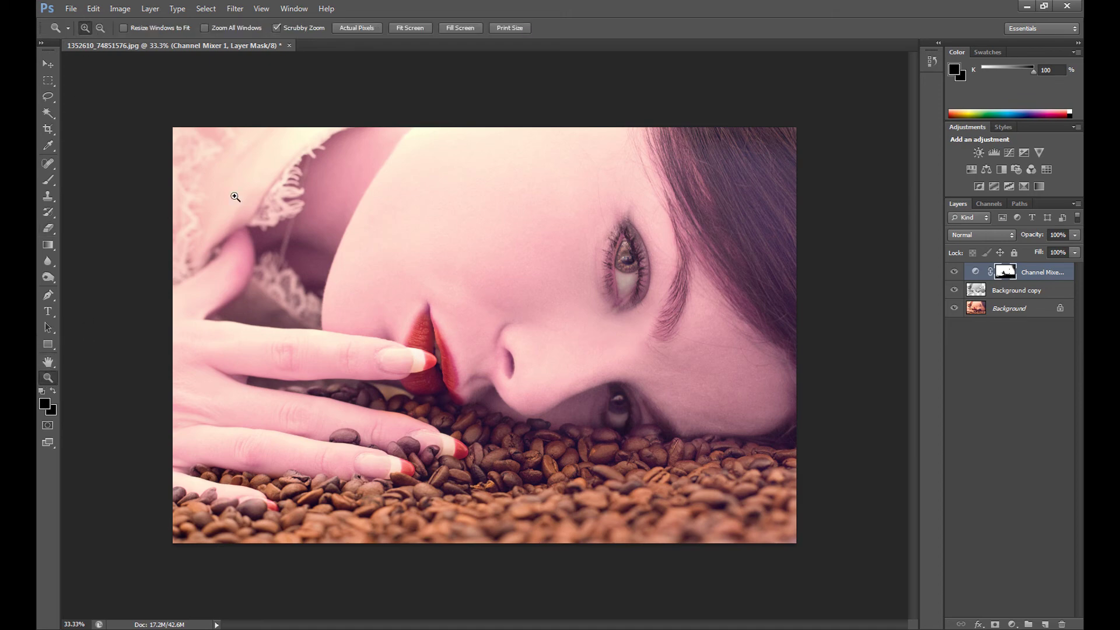
pyautogui.click(412, 350)
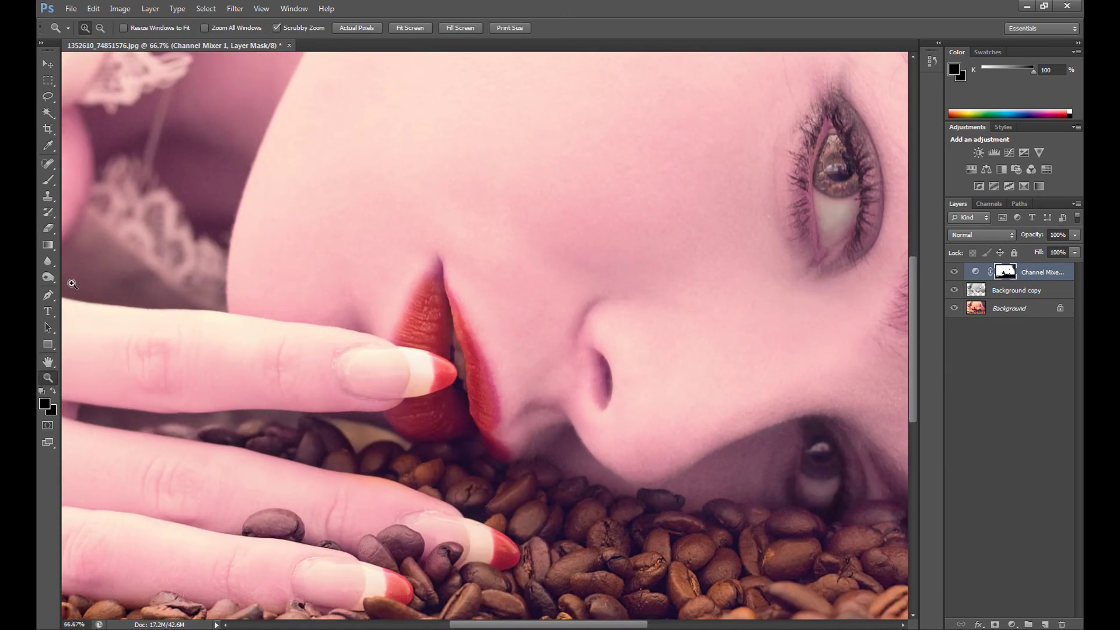
pyautogui.click(49, 228)
pyautogui.click(97, 29)
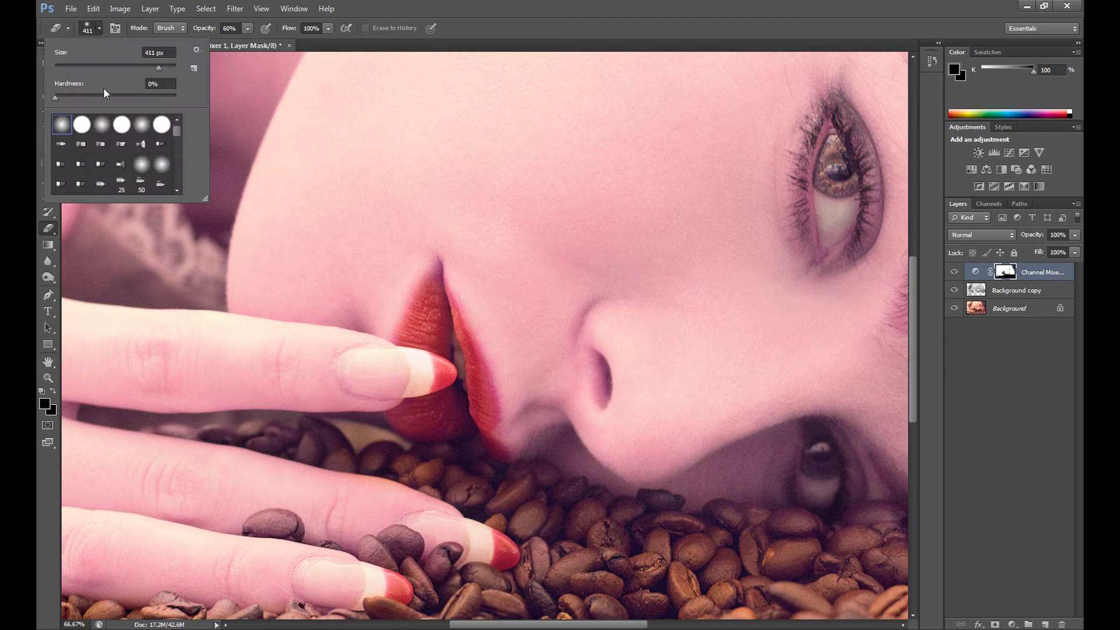
pyautogui.click(102, 67)
pyautogui.press('Return')
pyautogui.press('0')
pyautogui.moveTo(431, 262)
pyautogui.mouseDown()
pyautogui.moveTo(417, 344)
pyautogui.moveTo(445, 338)
pyautogui.moveTo(489, 422)
pyautogui.moveTo(478, 375)
pyautogui.moveTo(495, 461)
pyautogui.mouseUp()
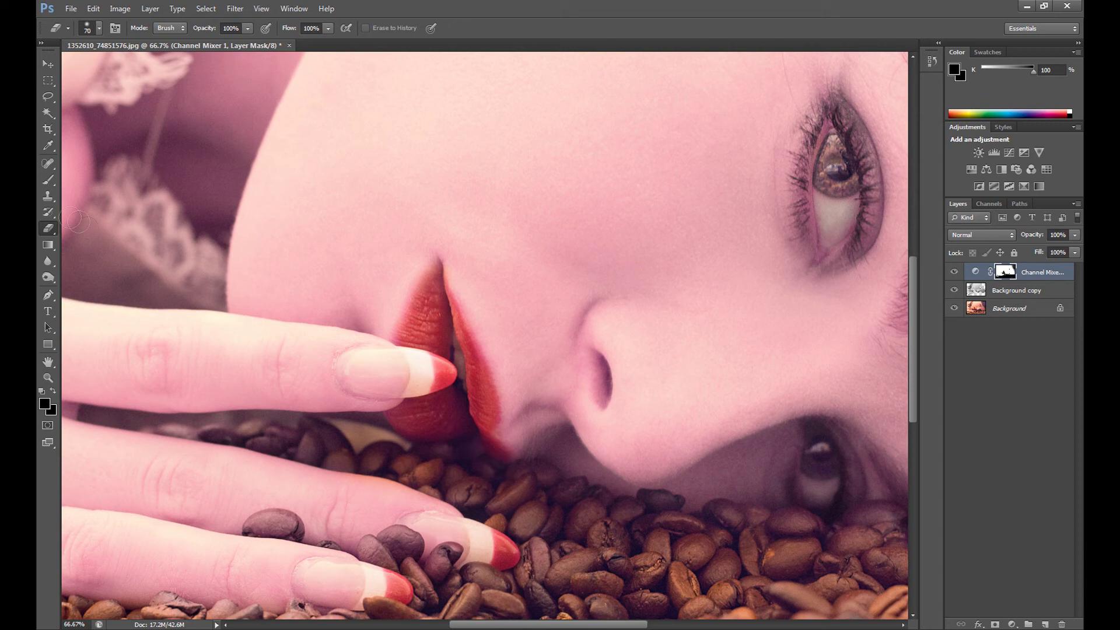
pyautogui.press('z')
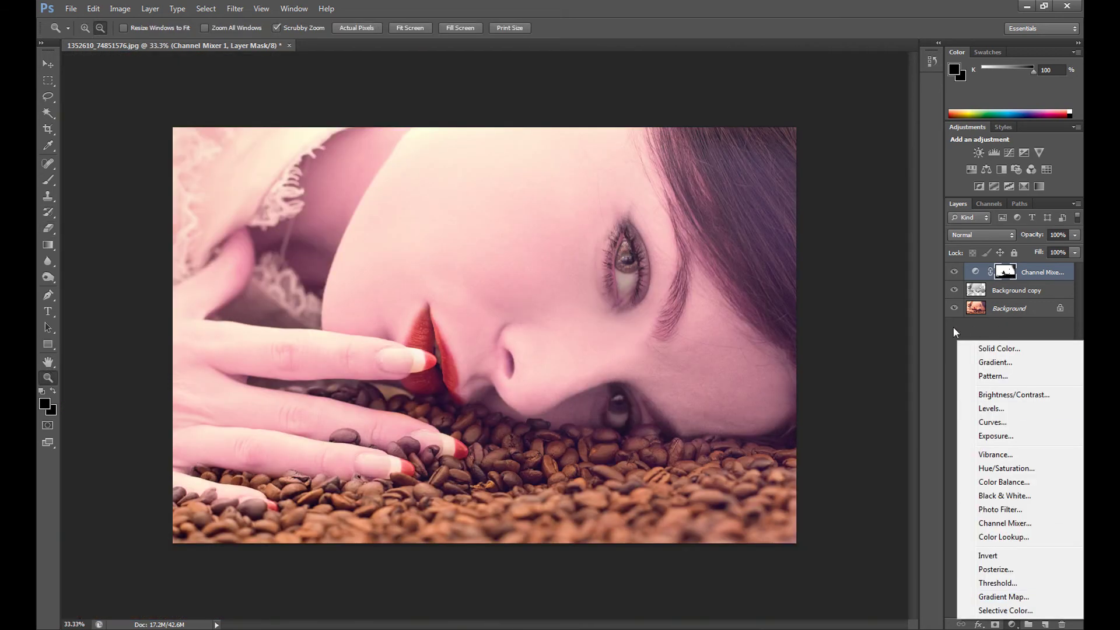
# Step: Lower the Channel Mixer layer's opacity to 50%
pyautogui.click(954, 328)
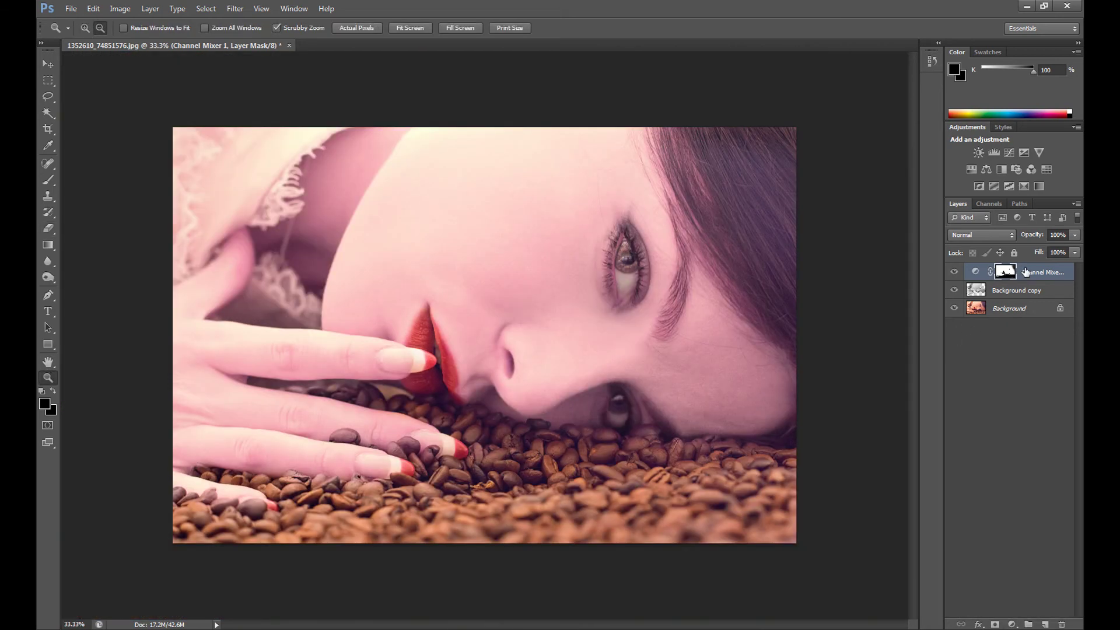
pyautogui.click(1040, 270)
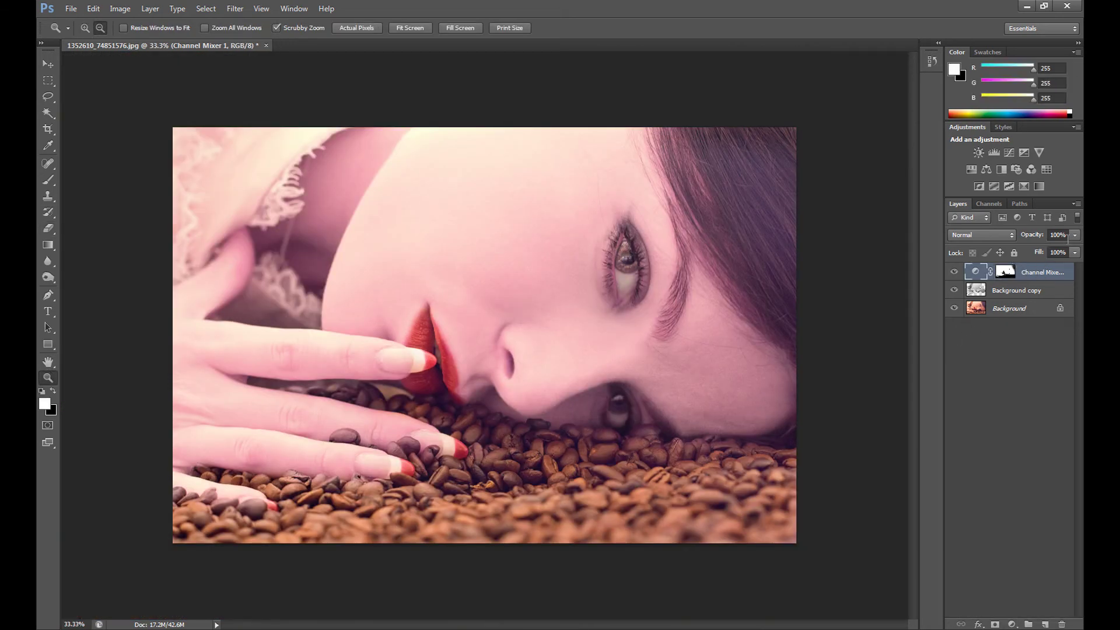
pyautogui.click(1074, 235)
pyautogui.moveTo(1045, 250); pyautogui.dragTo(1042, 251)
pyautogui.press('Return')
# Step: Add a second Channel Mixer adjustment layer and set Red to 55% for the Red output channel
pyautogui.click(1012, 625)
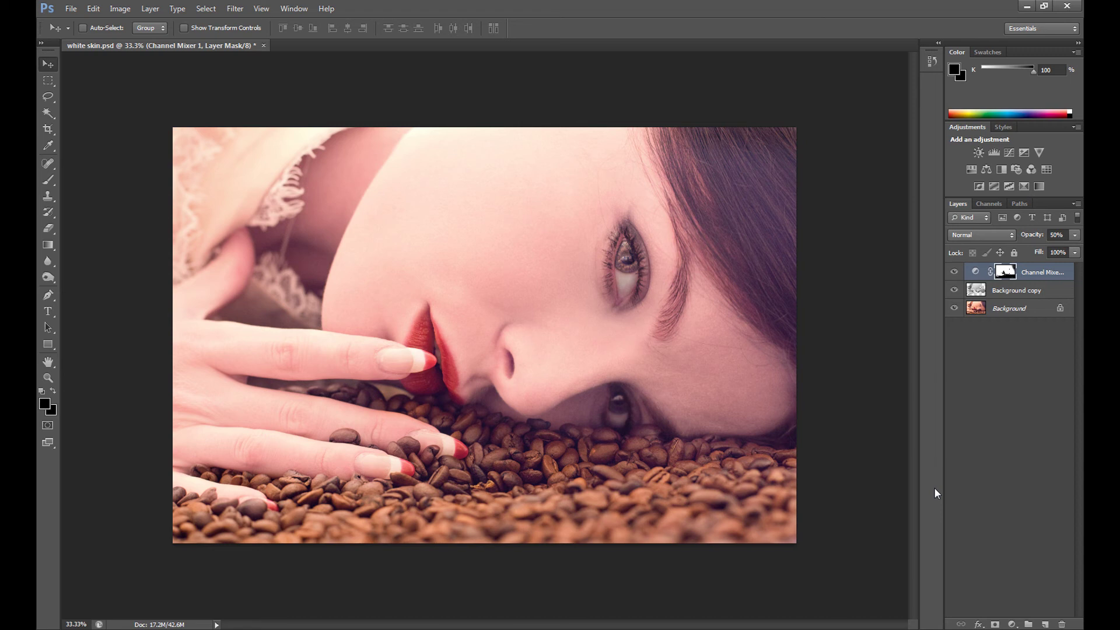
pyautogui.click(1013, 624)
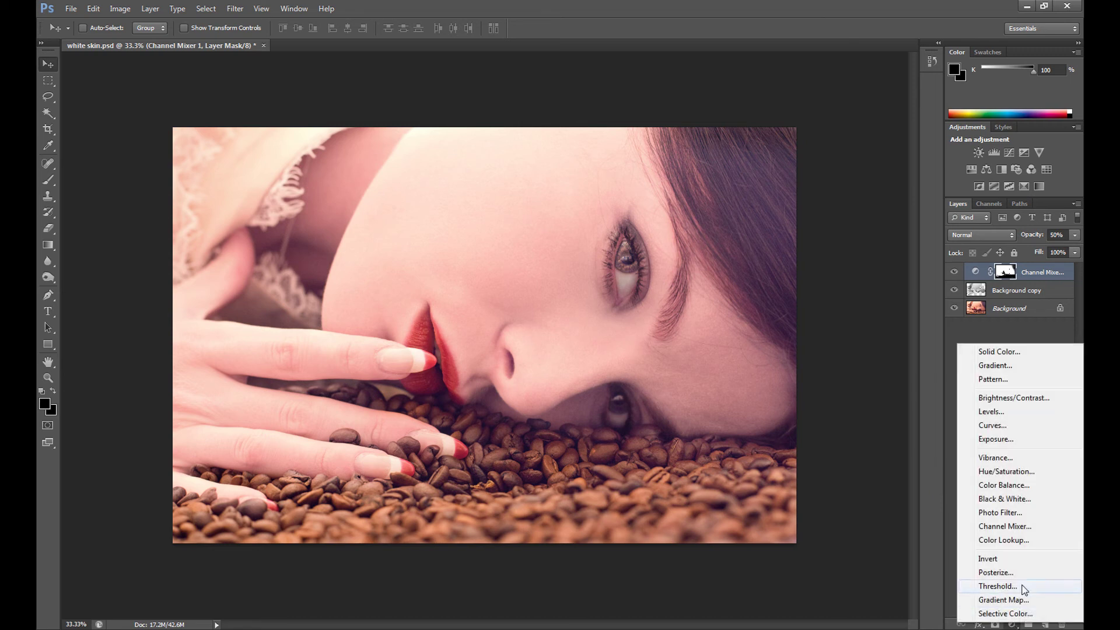
pyautogui.click(1004, 526)
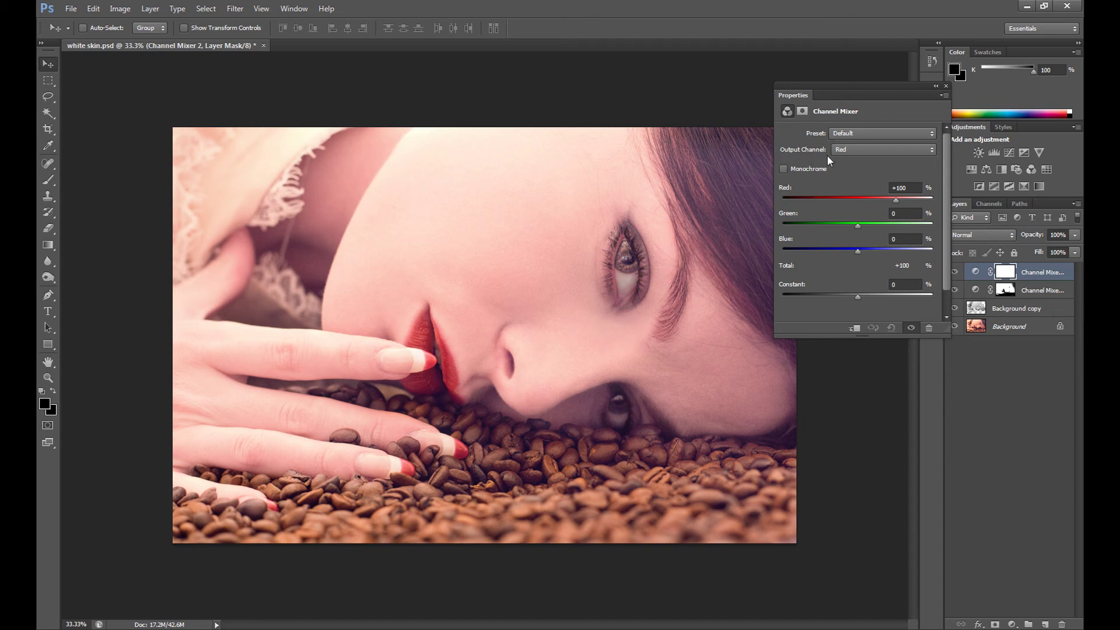
pyautogui.click(902, 188)
pyautogui.write('0')
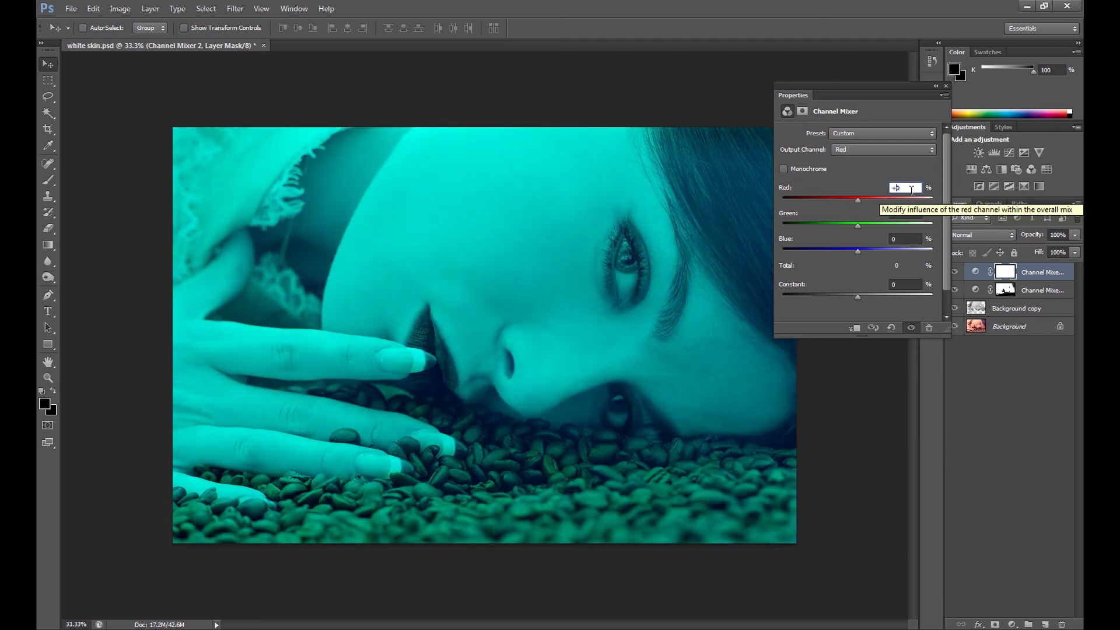
pyautogui.press('BackSpace')
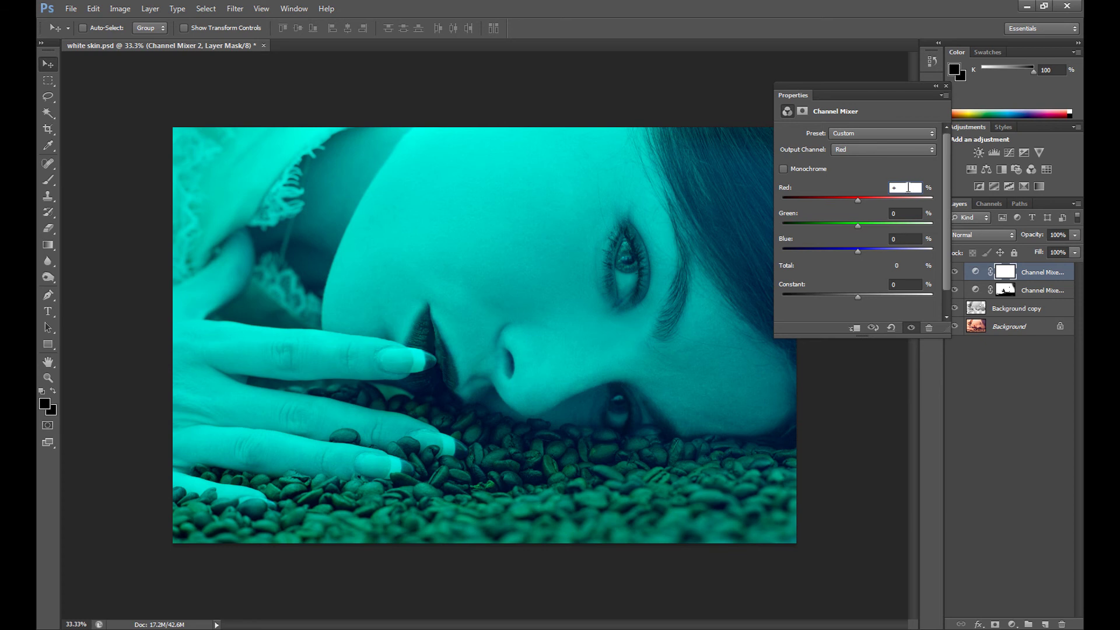
pyautogui.write('55')
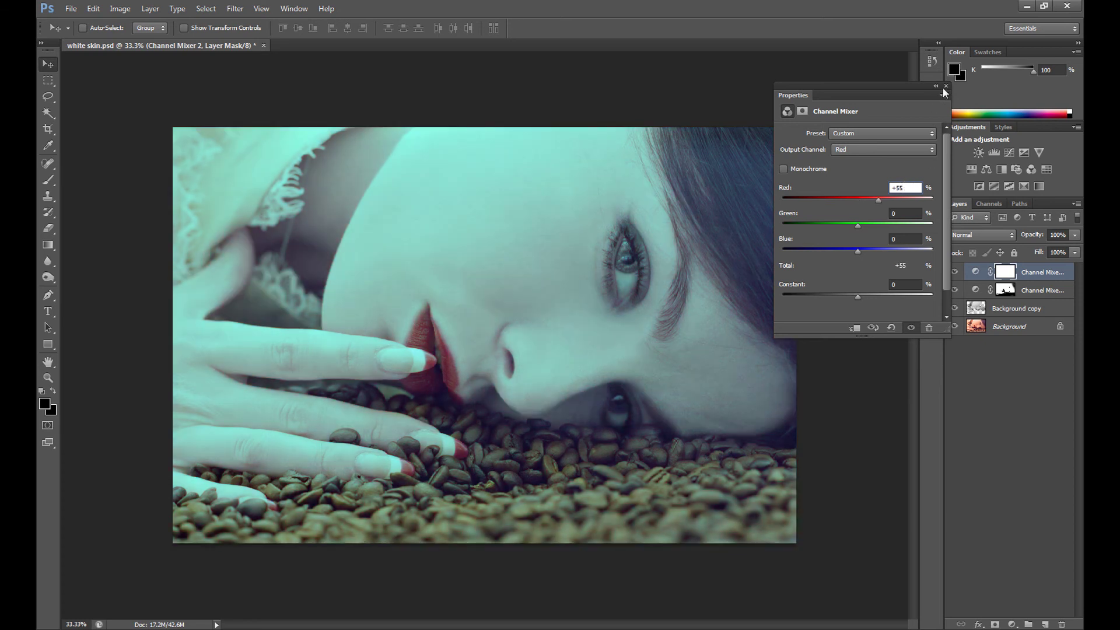
pyautogui.click(946, 83)
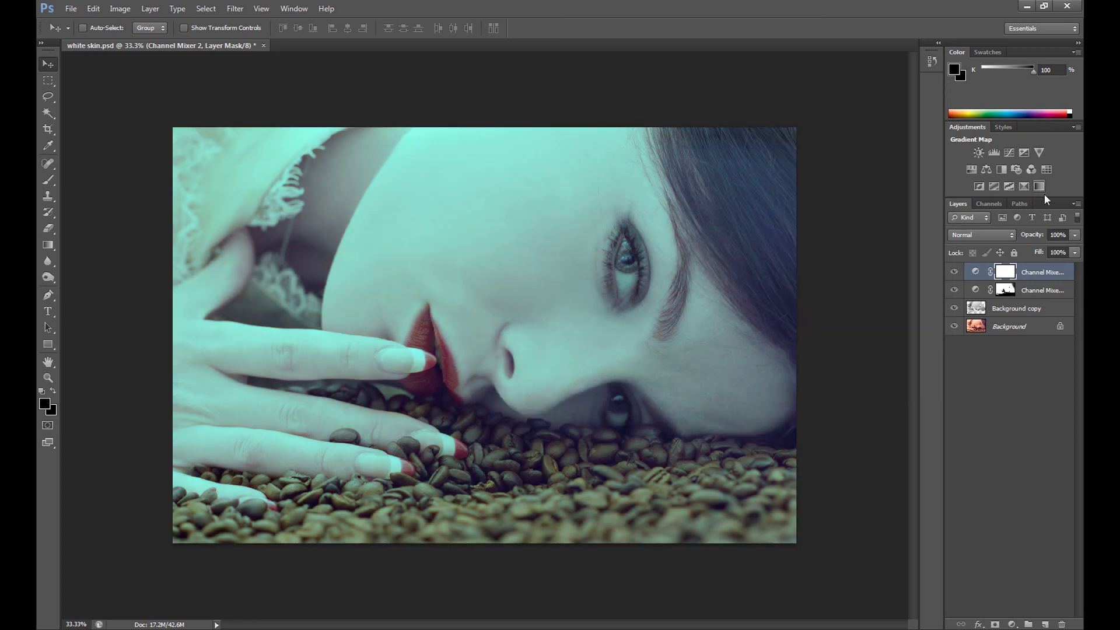
# Step: Set the second Channel Mixer layer's opacity to 35% and compare the photo with and without that layer
pyautogui.click(1069, 236)
pyautogui.click(1031, 250)
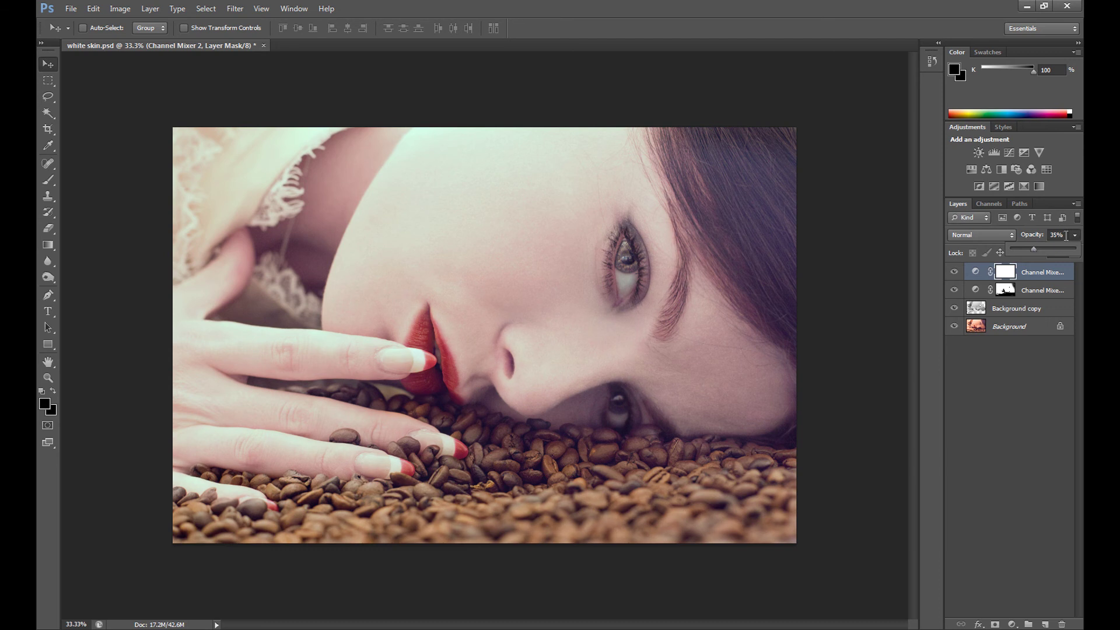
pyautogui.click(955, 272)
pyautogui.click(956, 272)
# Step: Add a Brightness/Contrast adjustment layer on top with Contrast set to 60 and close its properties
pyautogui.click(1012, 624)
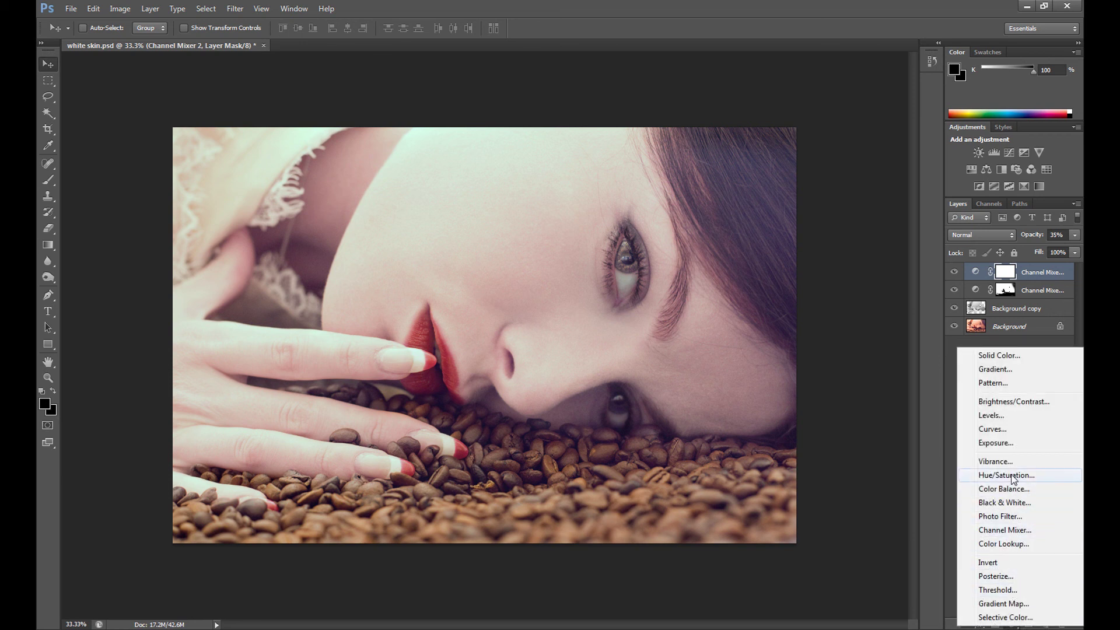
pyautogui.click(1018, 403)
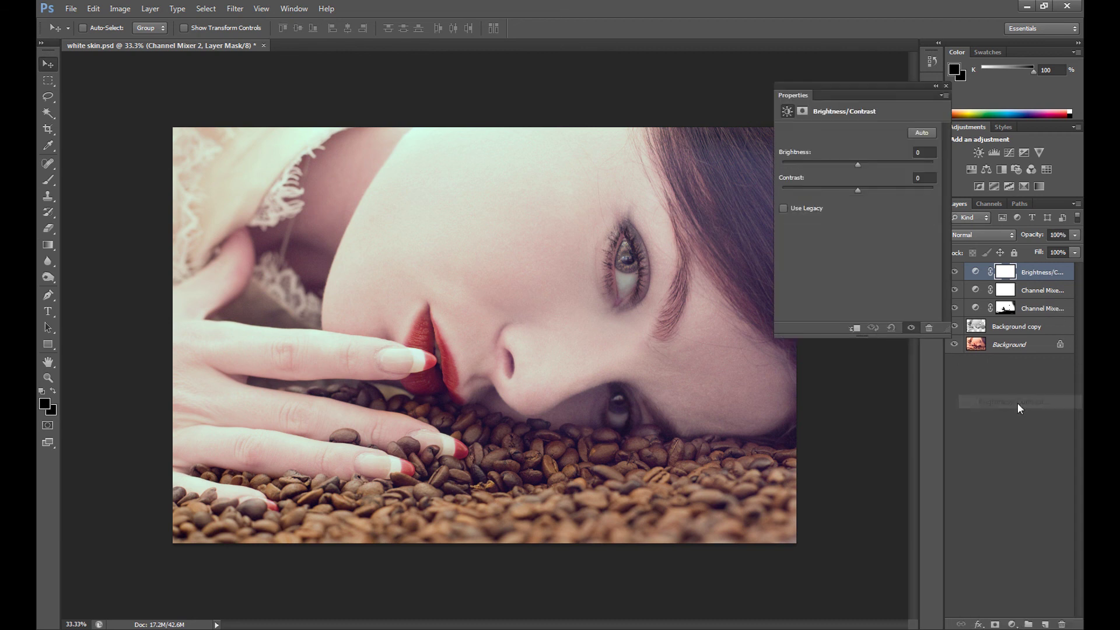
pyautogui.click(916, 178)
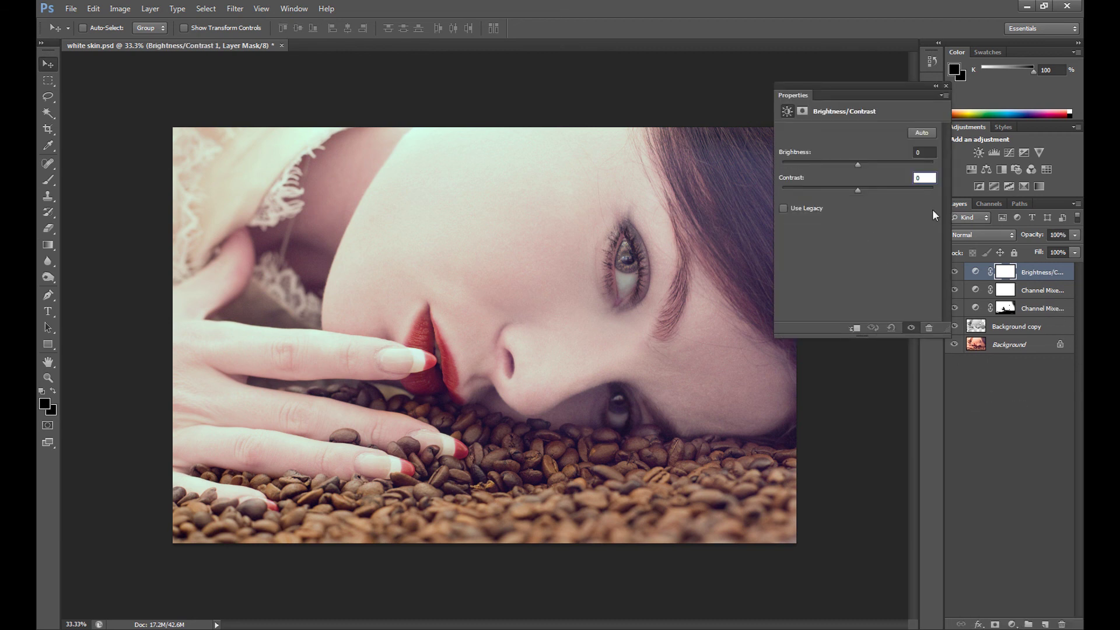
pyautogui.write('6')
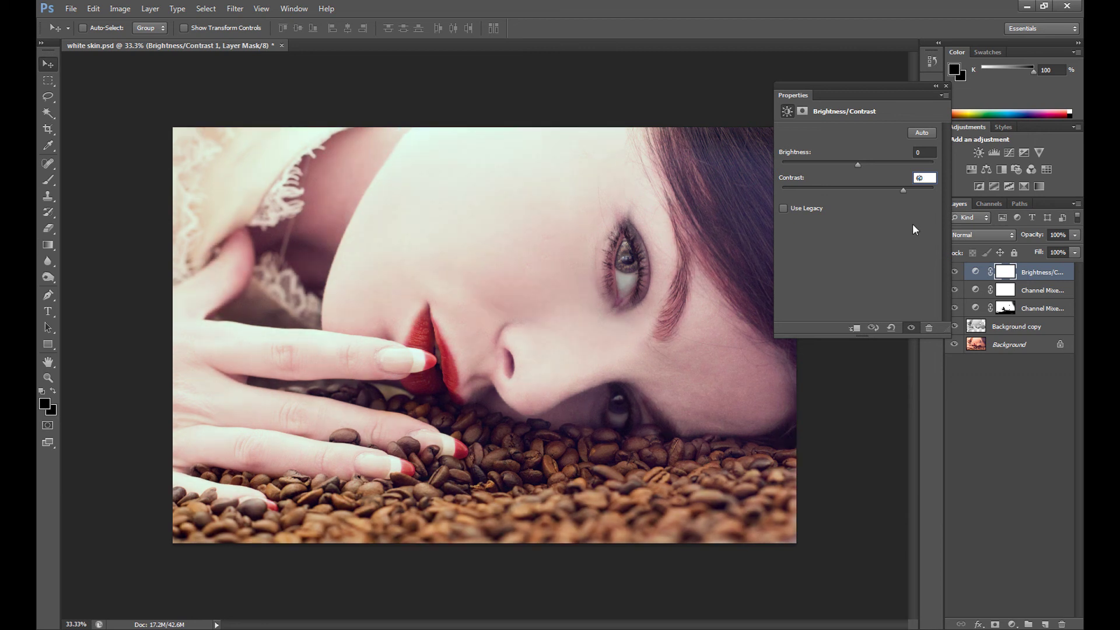
pyautogui.click(946, 88)
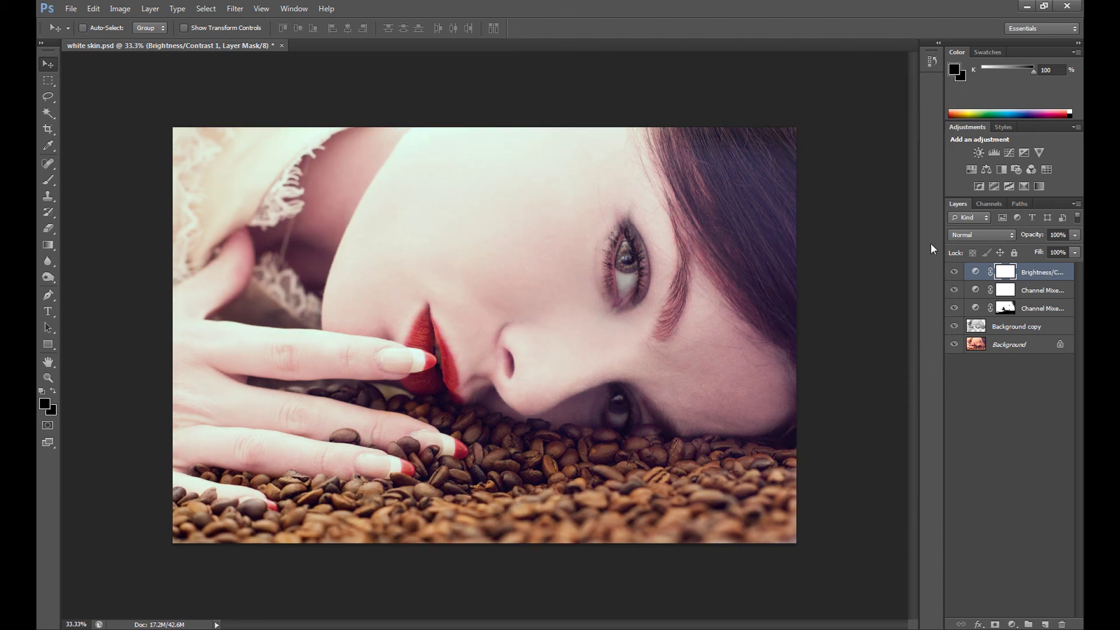